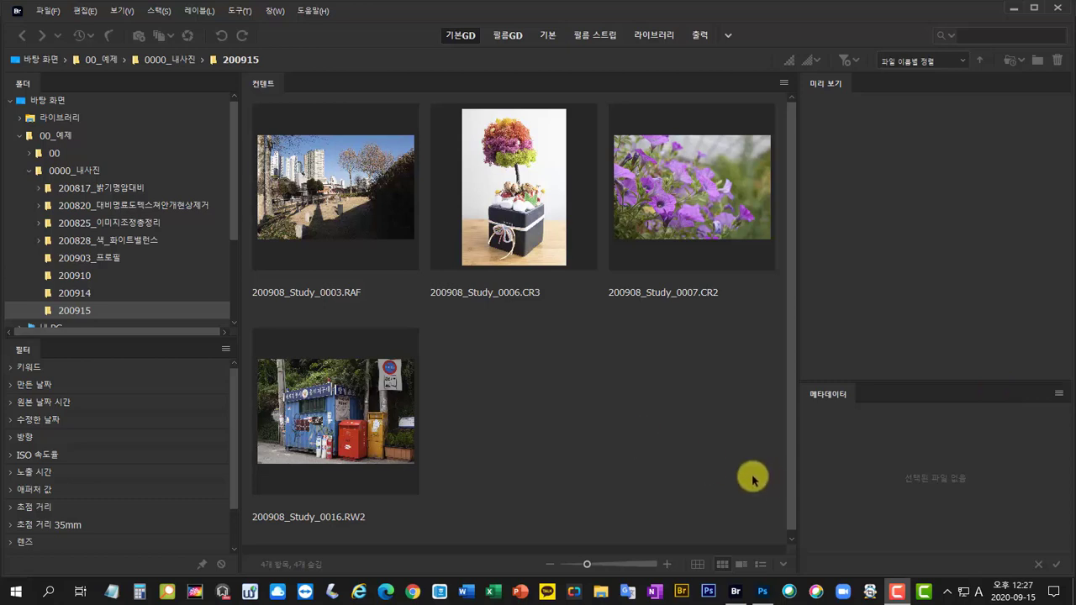
Open all four raw photos of the 200915 folder together in Camera Raw
key("ctrl+a")
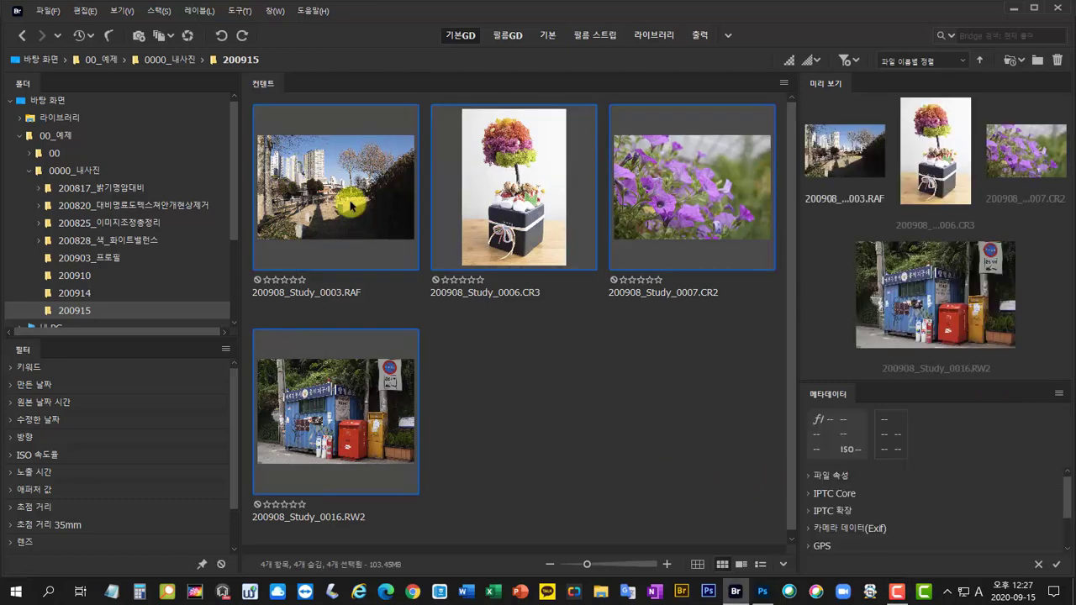
right_click(351, 205)
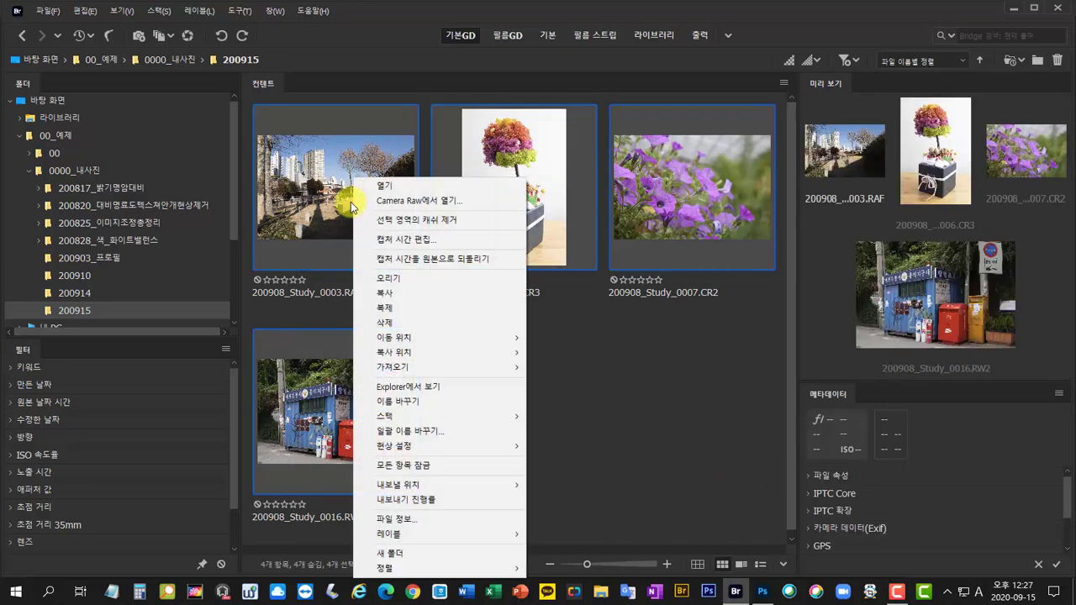
left_click(481, 205)
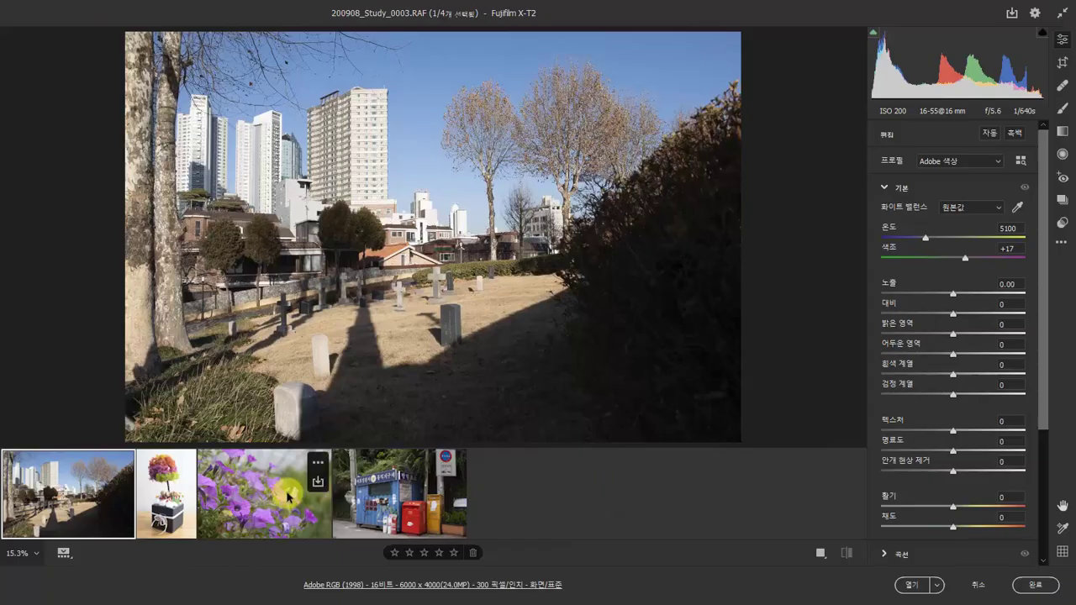
Convert the purple flower photo 200908_Study_0007.CR2 to black and white, comparing it once with the colour version
left_click(292, 496)
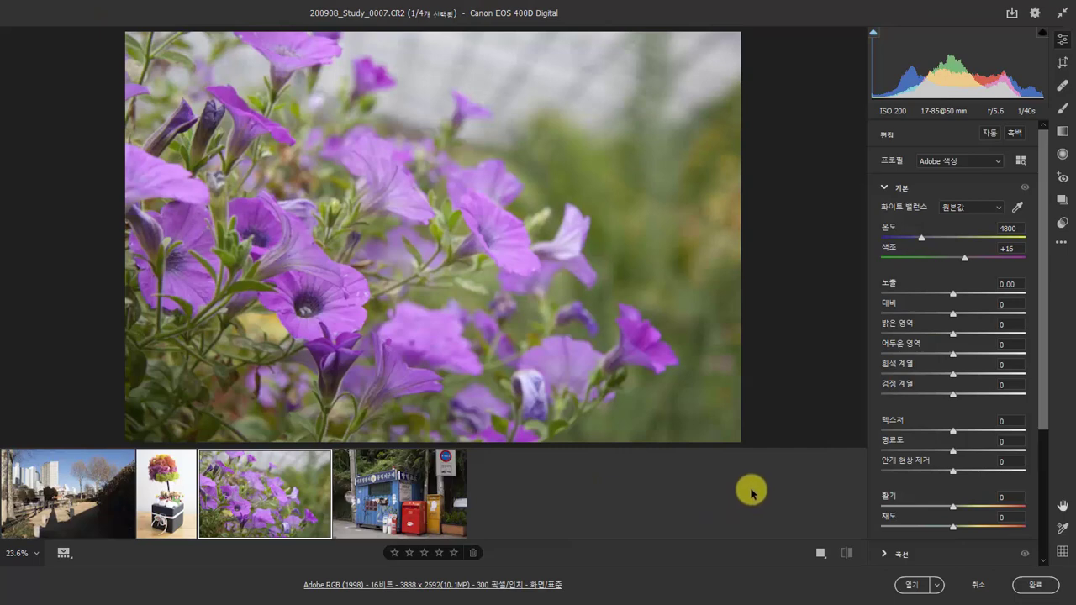
left_click(1017, 136)
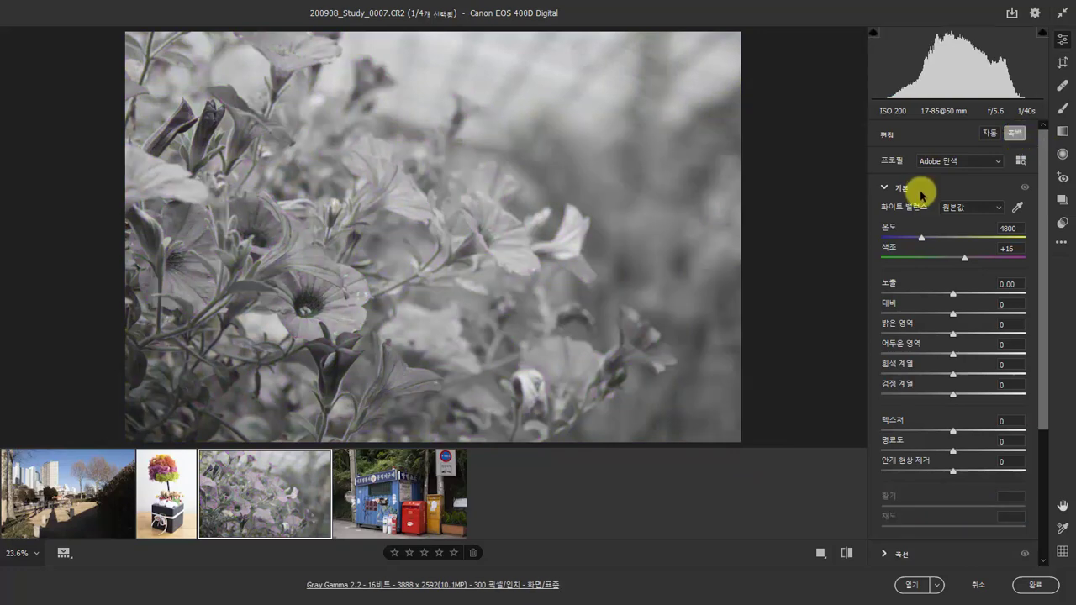
left_click(885, 190)
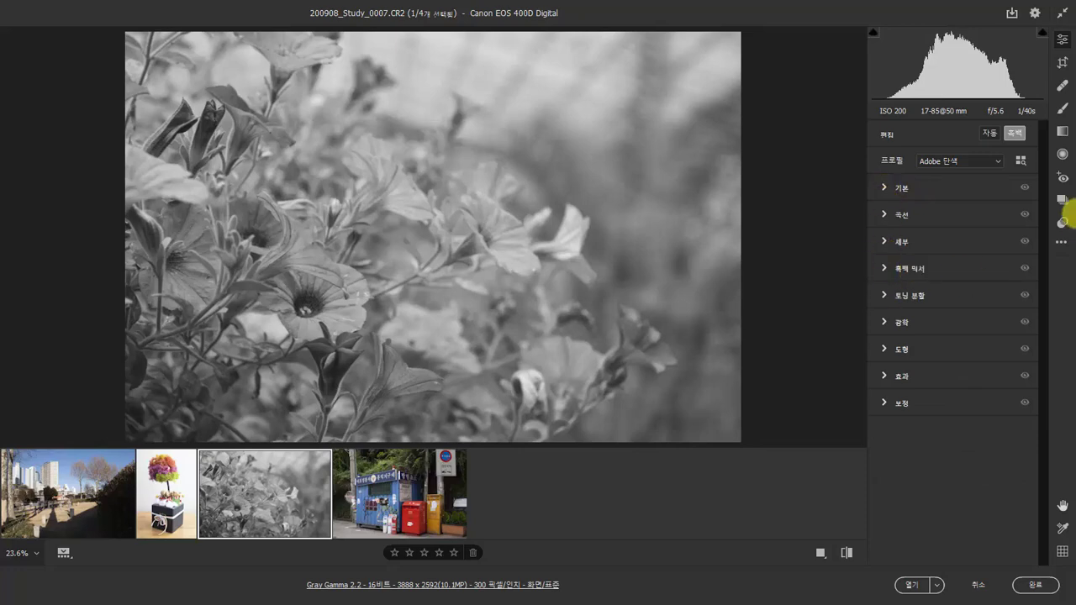
left_click(1018, 136)
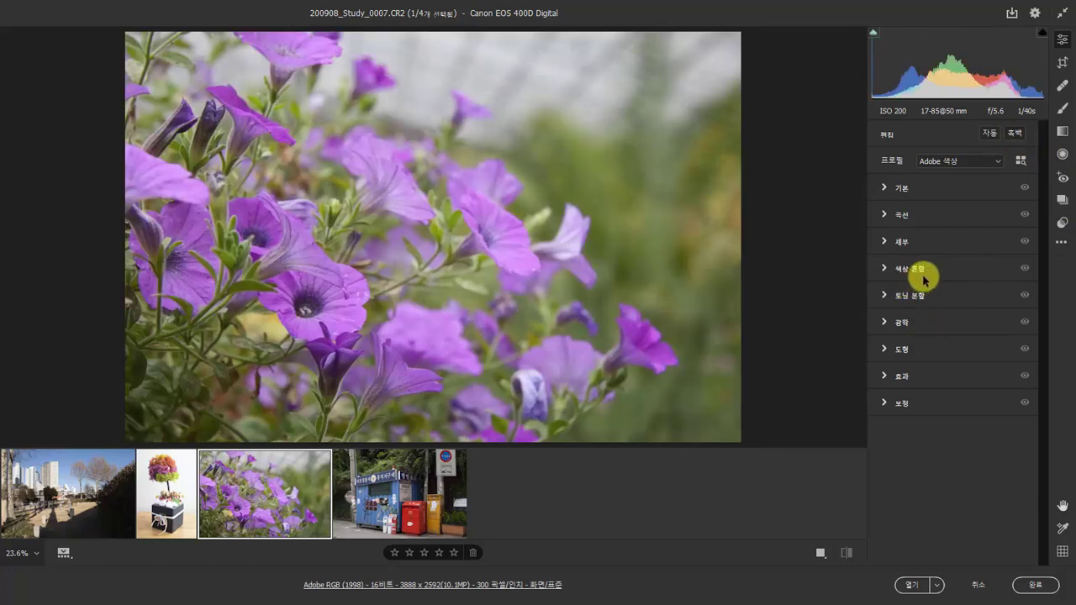
left_click(1018, 135)
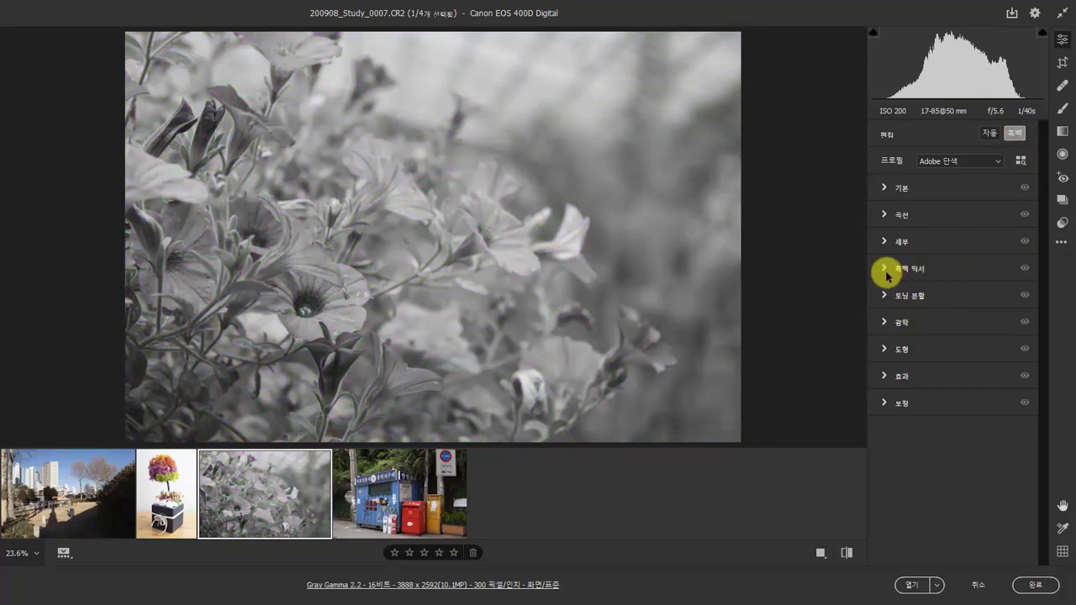
Open the Black & White Mixer for the flower photo, try its automatic mix and turn it off again
left_click(887, 272)
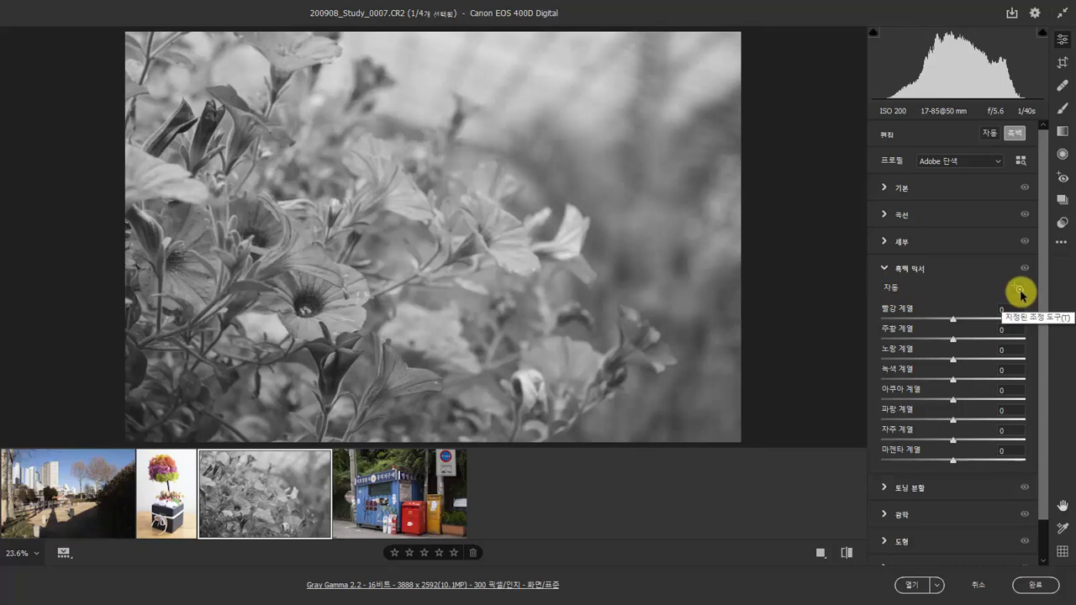
left_click(894, 288)
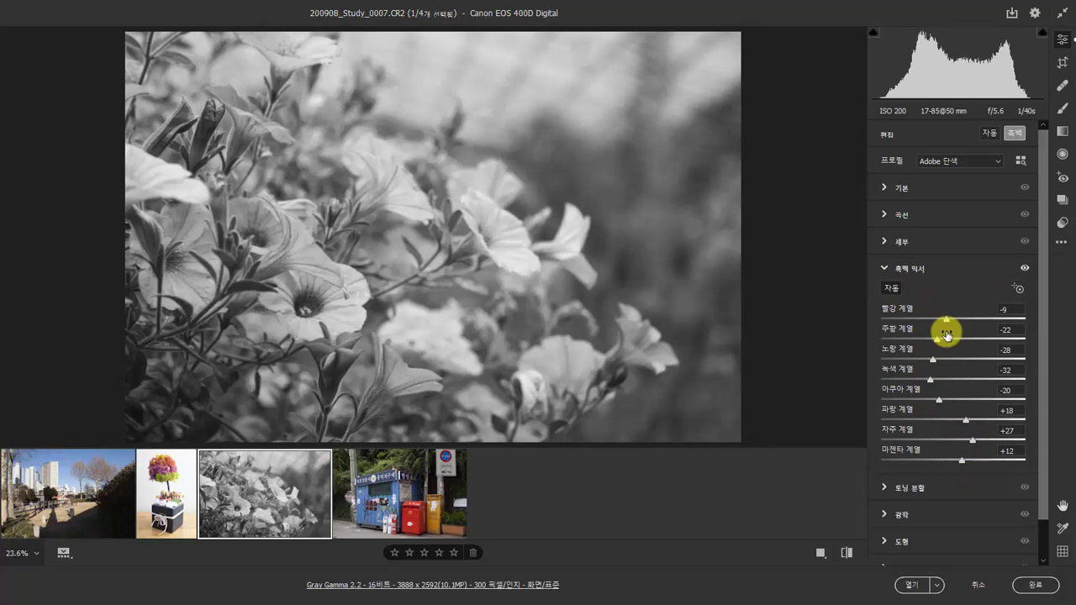
left_click(893, 287)
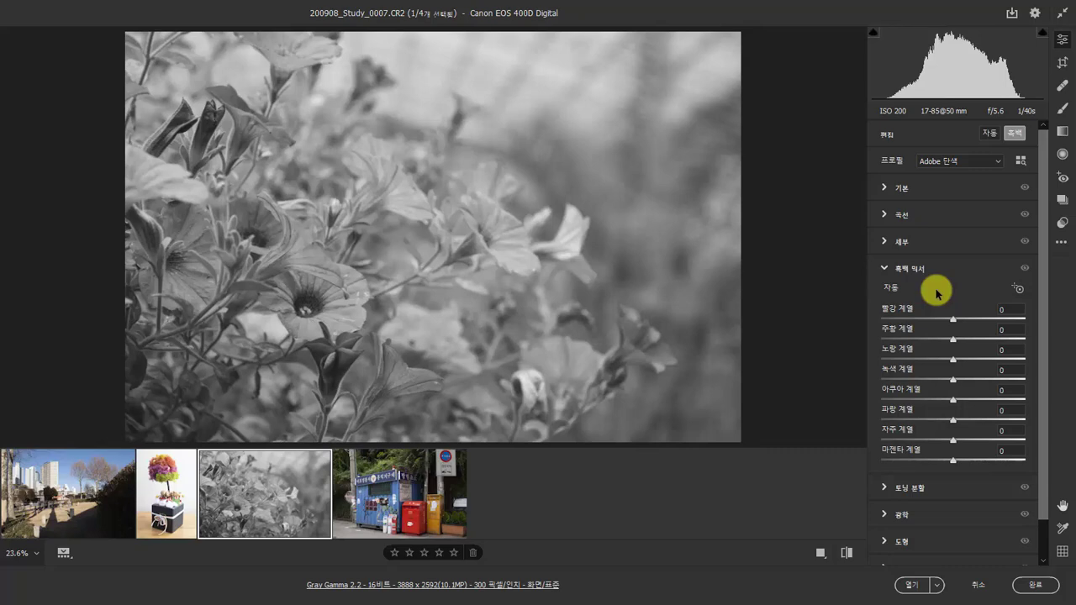
With the targeted adjustment tool, brighten the petals to blues +1 and purples +56, and darken the foliage to yellows -20 and greens -28
left_click(1020, 291)
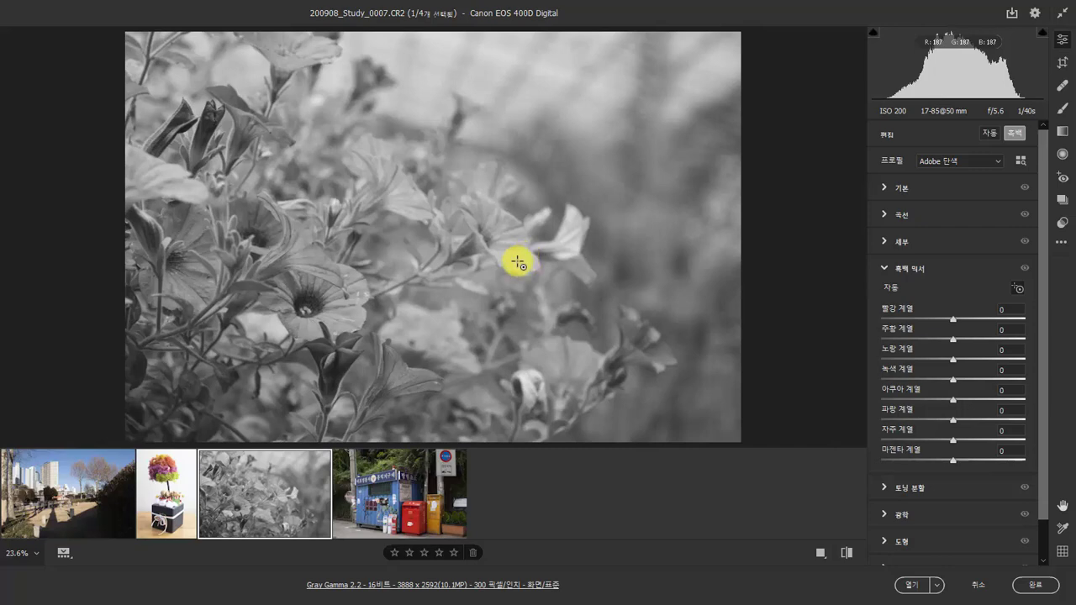
left_click_drag(517, 259, 540, 255)
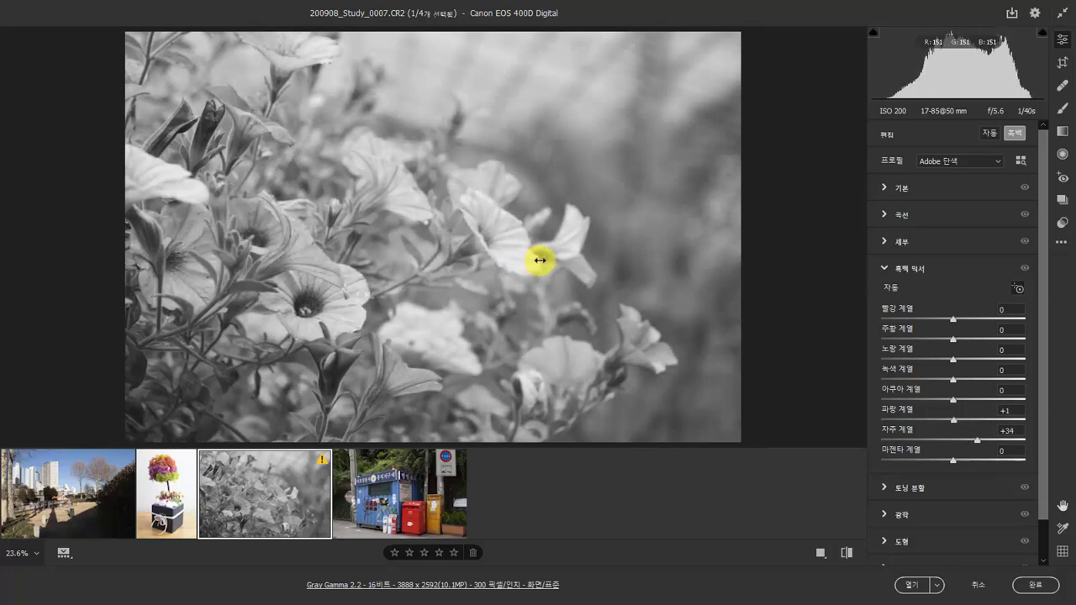
left_click_drag(333, 328, 343, 315)
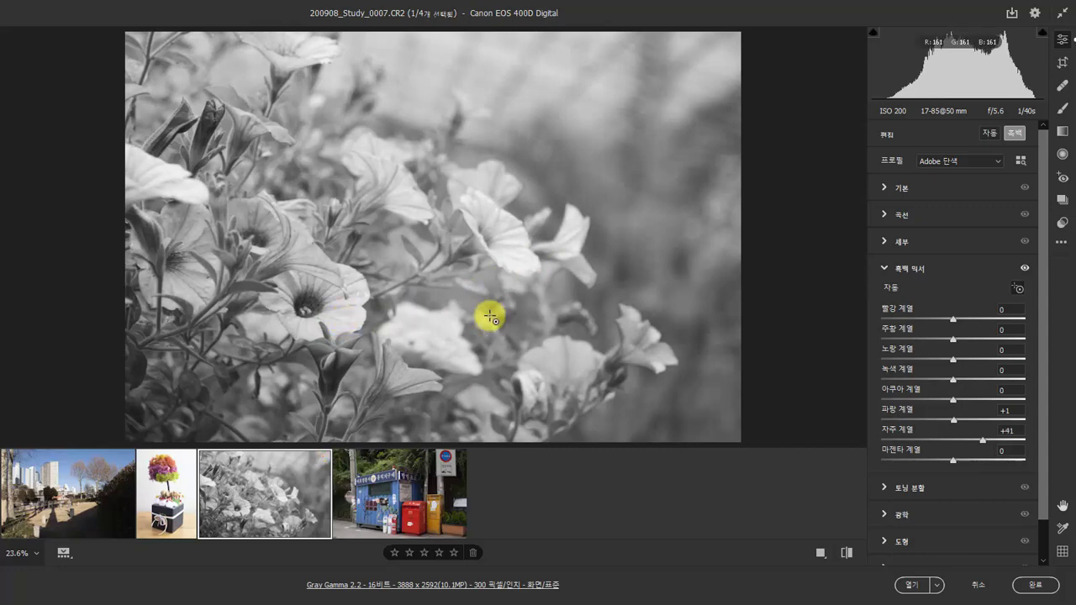
left_click_drag(516, 260, 520, 257)
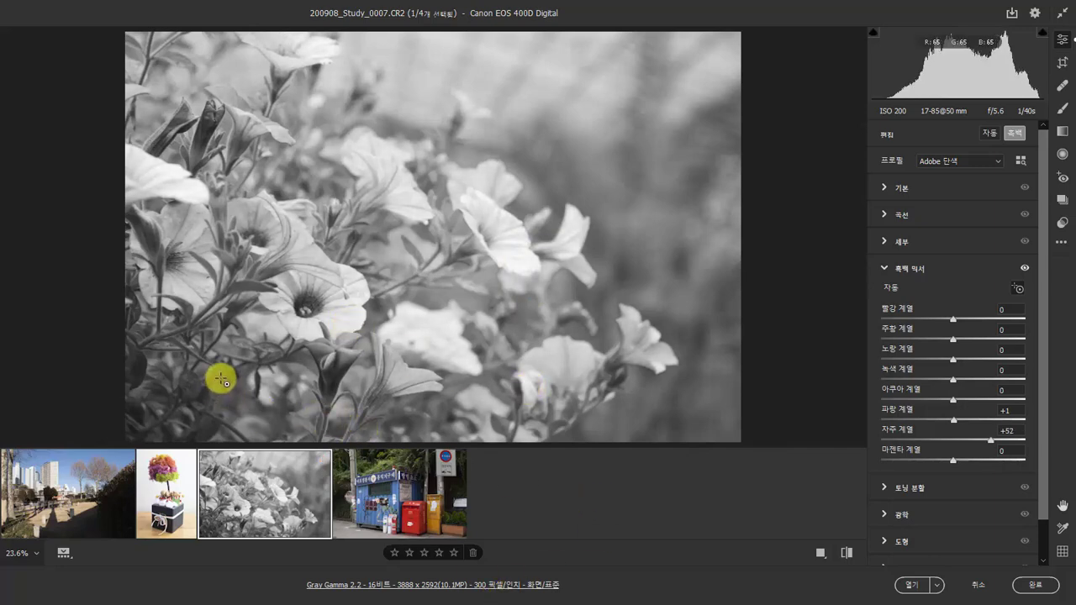
left_click_drag(221, 378, 206, 375)
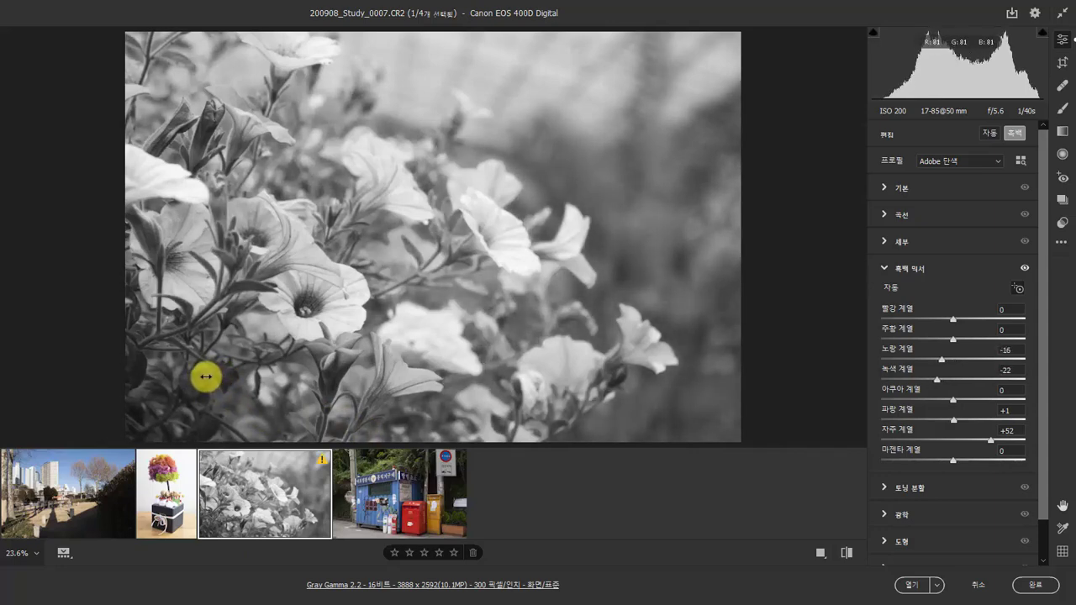
left_click_drag(313, 321, 352, 317)
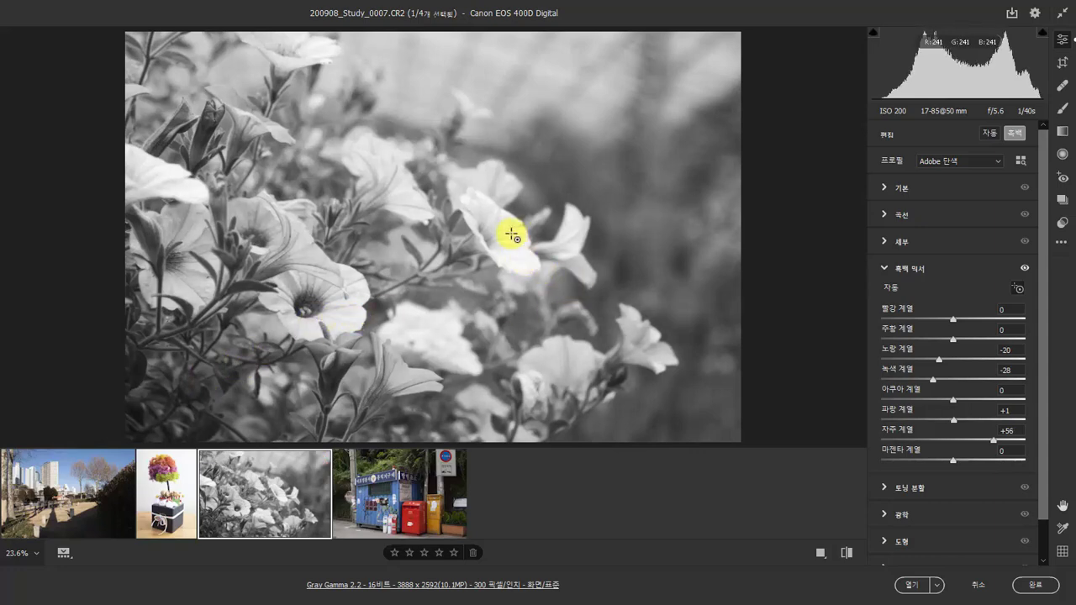
Lower the flower photo's highlights to -11 and whites to -19 in the basic adjustments
left_click(885, 190)
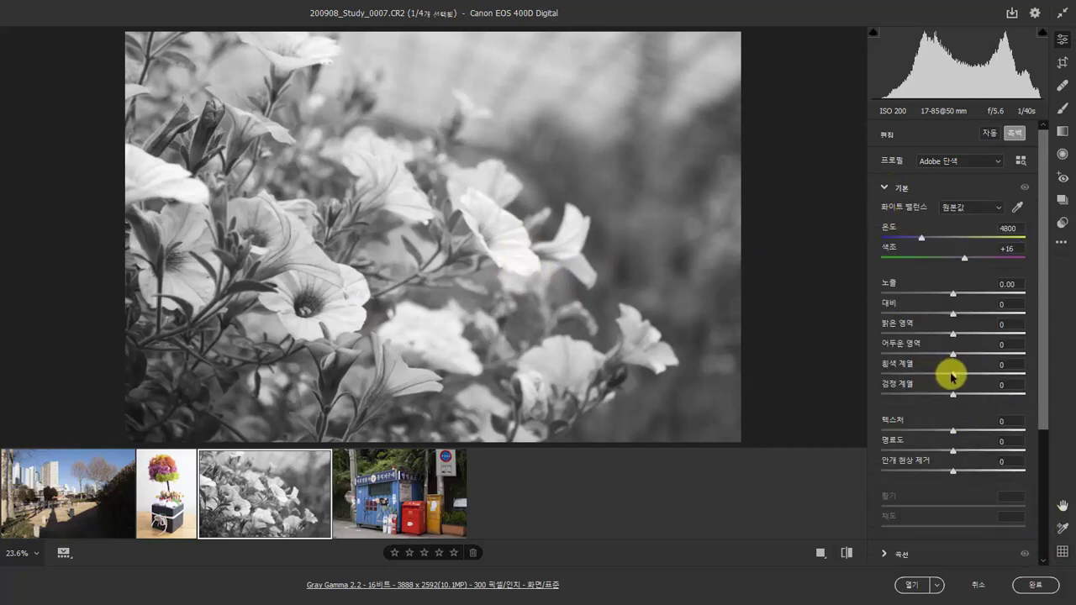
left_click_drag(951, 372, 942, 372)
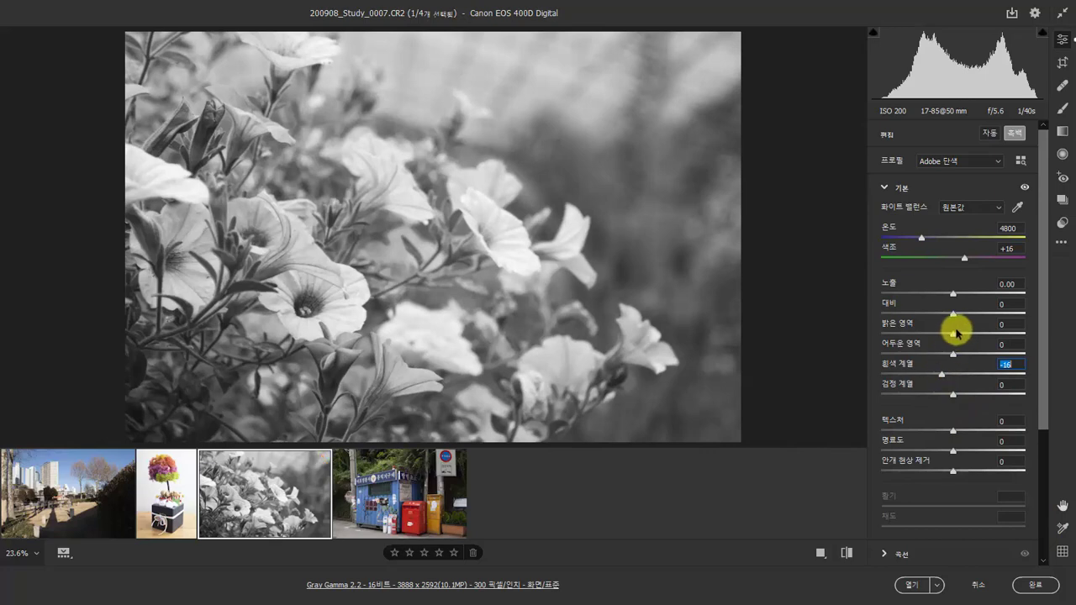
left_click_drag(956, 332, 939, 373)
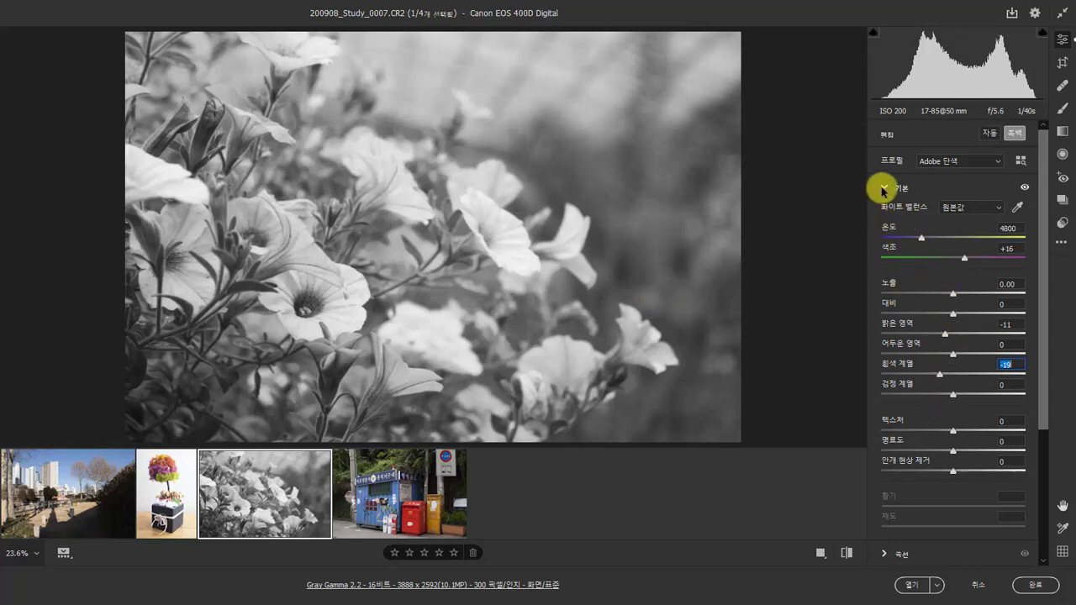
left_click(884, 187)
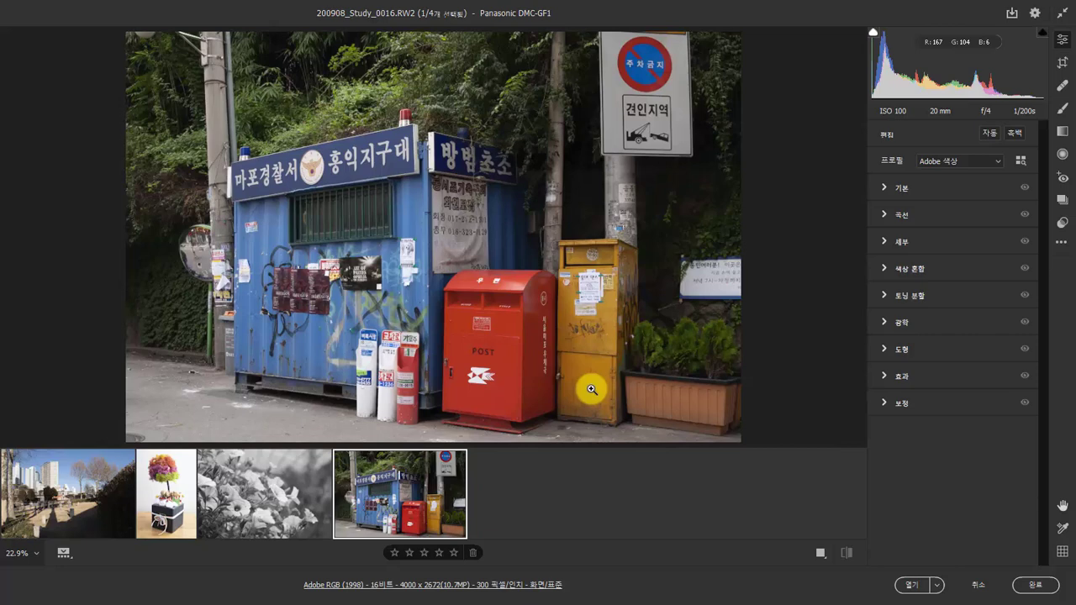
Convert the street photo 200908_Study_0016.RW2 to black and white and activate the Black & White Mixer's targeted adjustment tool
left_click(1016, 133)
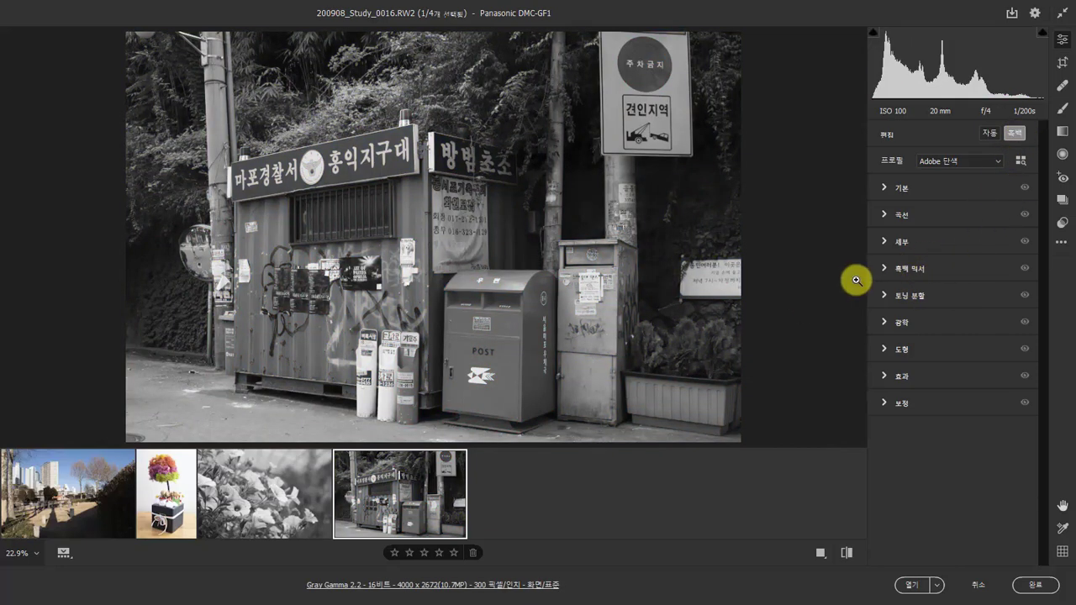
left_click(884, 271)
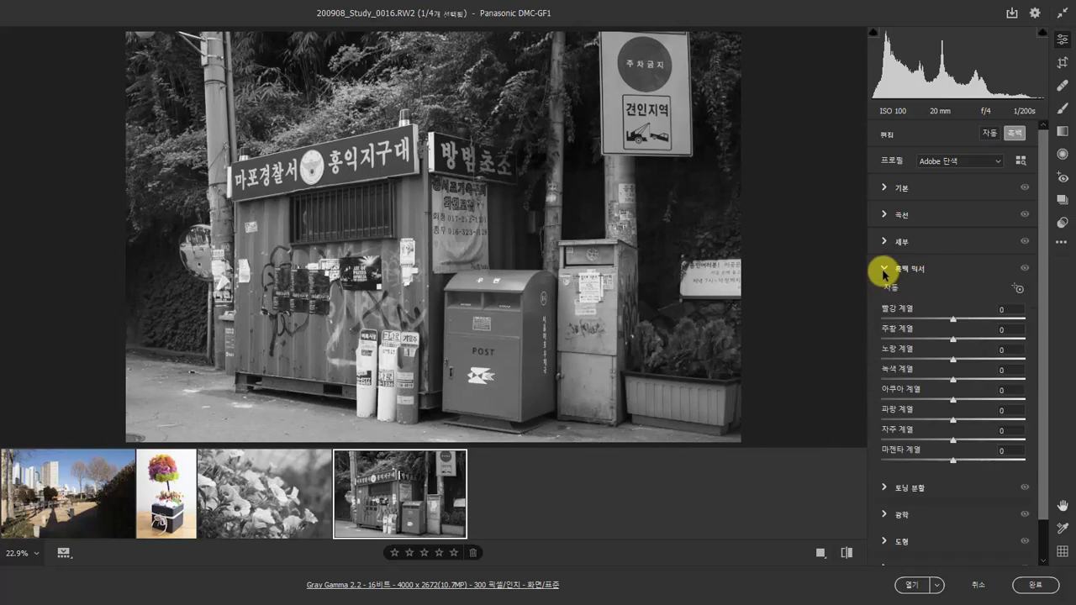
left_click(1017, 292)
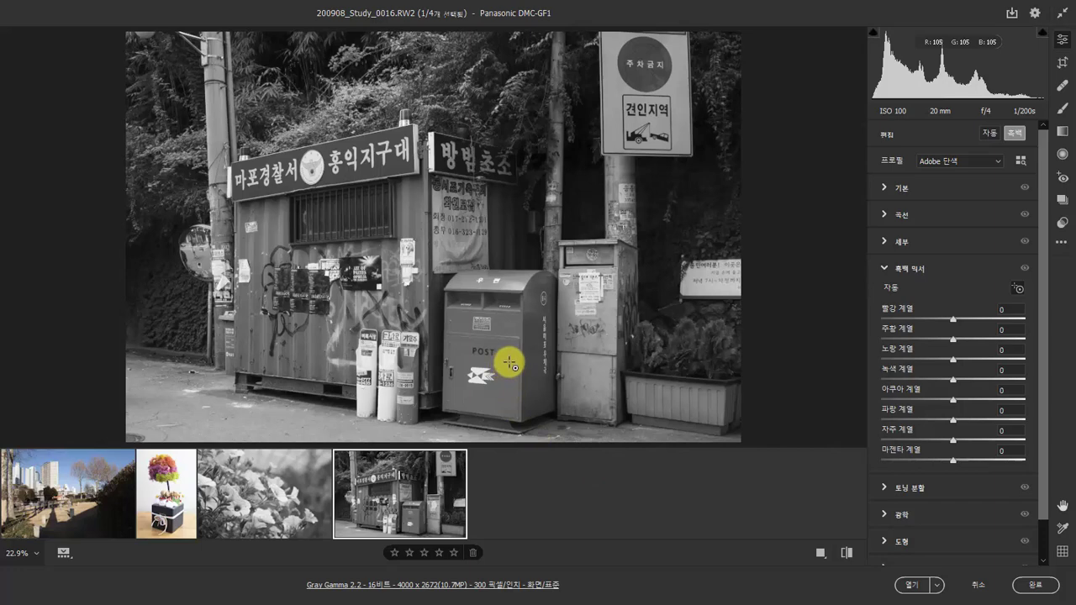
Try a dark mailbox with reds at -18, a bright container with blues at +62, and a darker yellow cabinet with oranges -13, yellows -4
left_click_drag(510, 363, 500, 361)
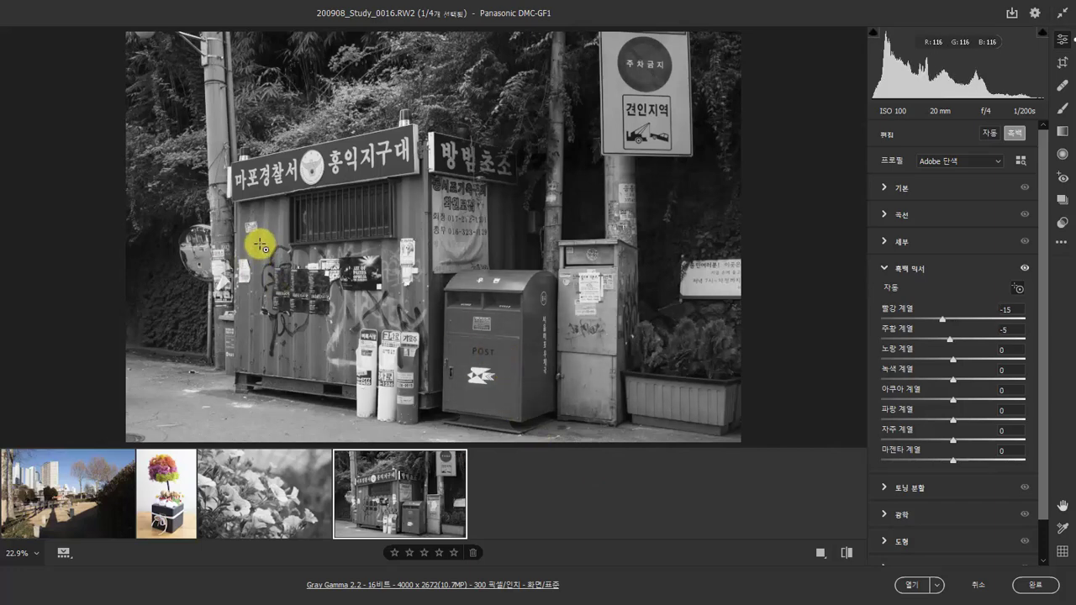
left_click_drag(261, 244, 287, 243)
left_click_drag(514, 379, 500, 362)
left_click_drag(262, 240, 273, 243)
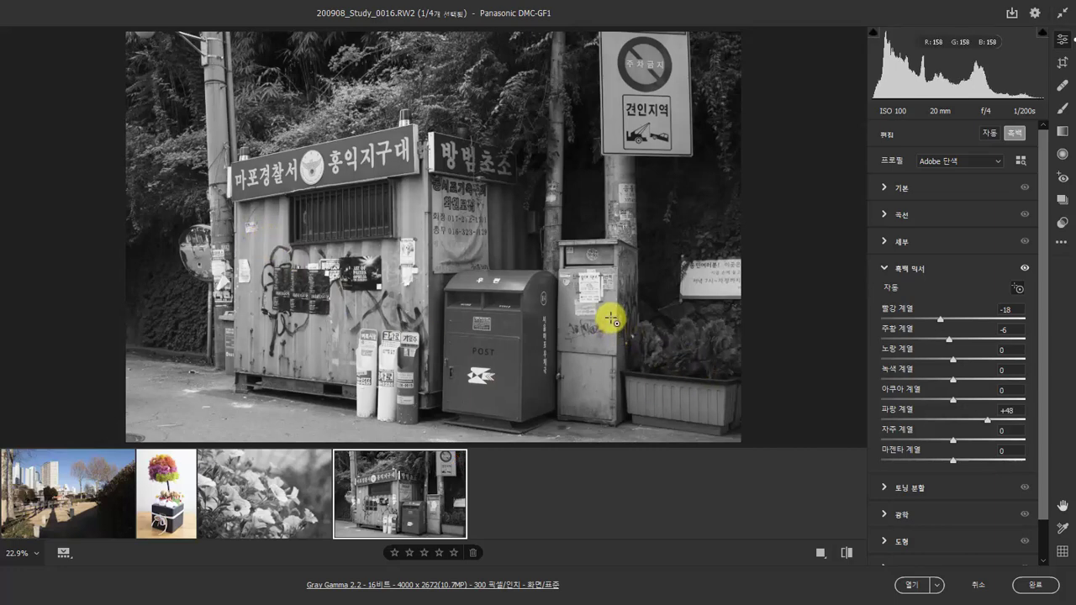
left_click_drag(611, 319, 605, 314)
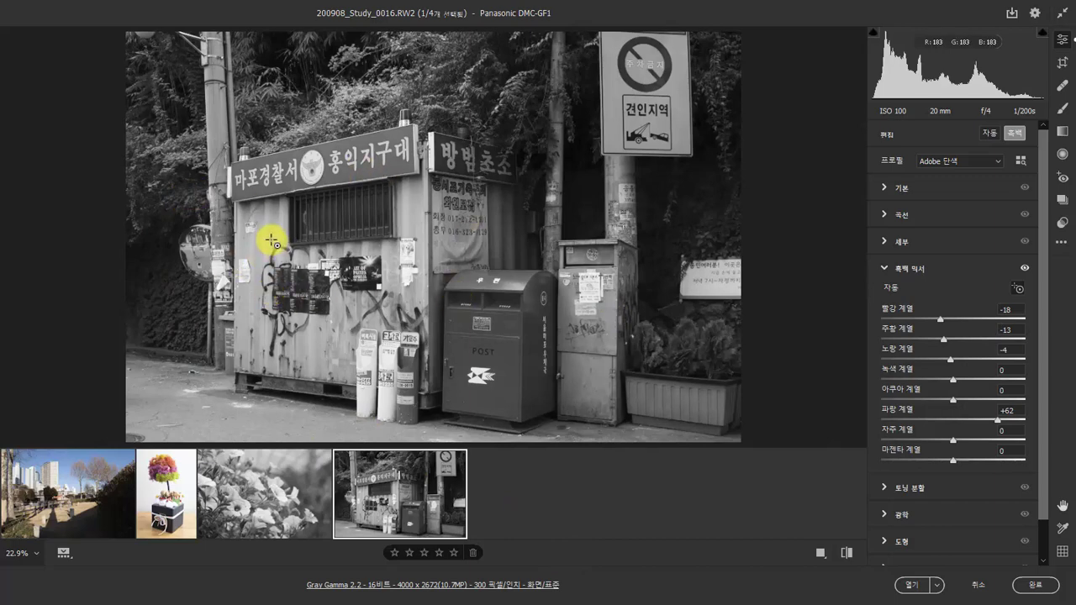
Reverse the contrast by darkening the container to blues +14 and brightening the mailbox to reds +72, with oranges +17 and yellows -6
left_click_drag(271, 242, 240, 236)
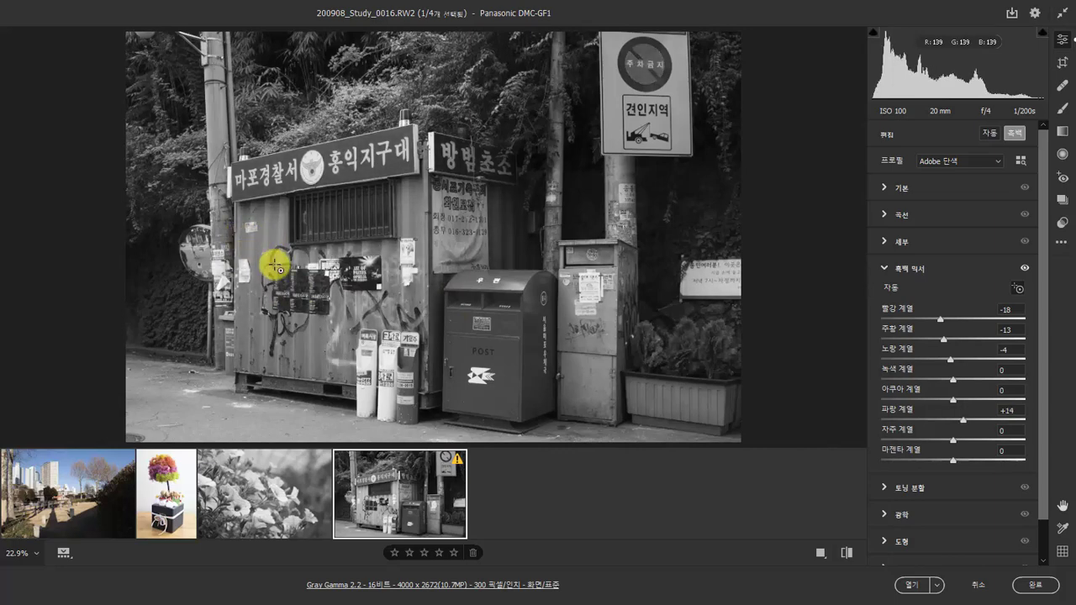
left_click_drag(513, 360, 555, 352)
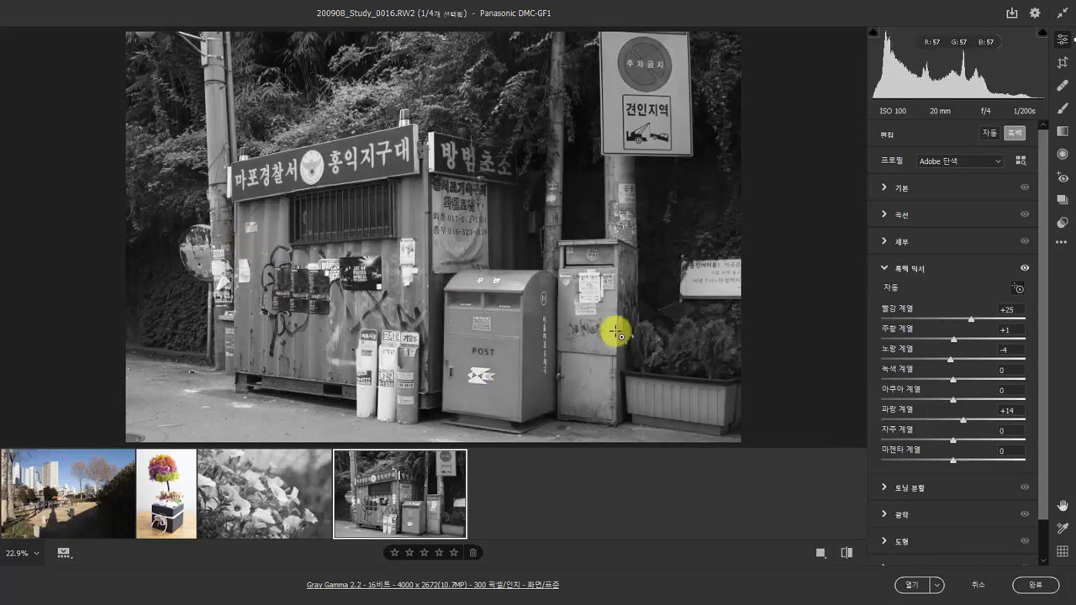
mouse_move(616, 334)
left_mouse_down()
mouse_move(610, 312)
mouse_move(622, 314)
left_mouse_up()
left_click_drag(508, 373, 512, 351)
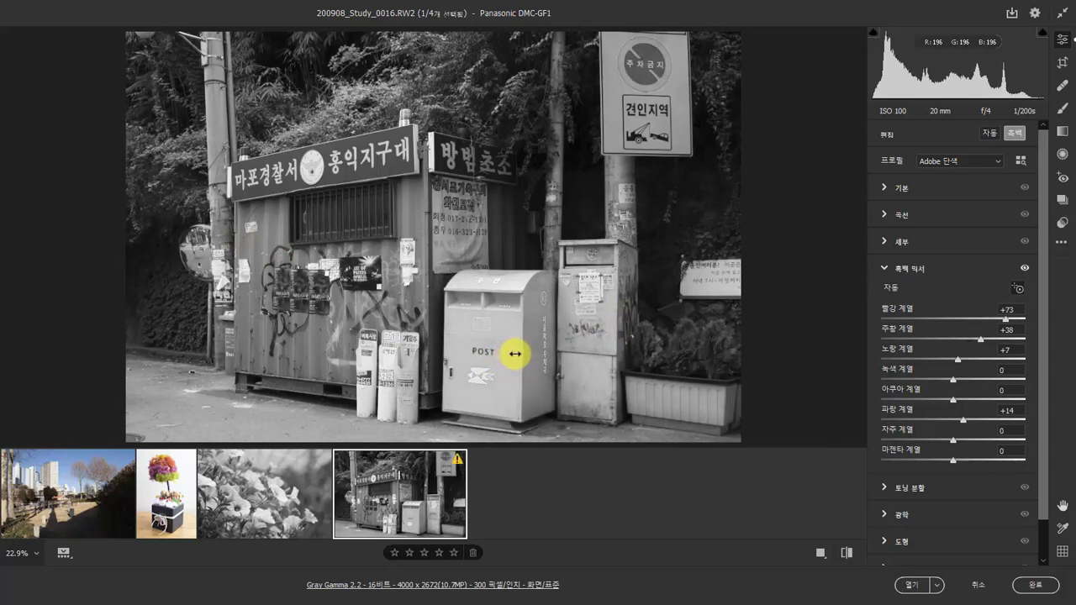
mouse_move(603, 297)
left_mouse_down()
mouse_move(612, 301)
mouse_move(591, 307)
left_mouse_up()
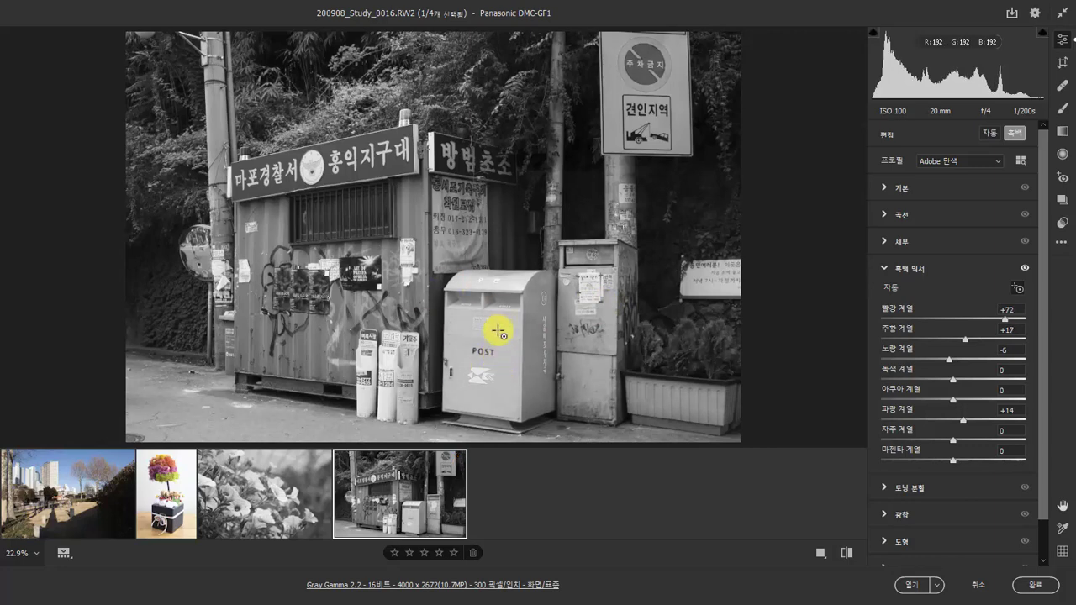
Strengthen the contrast by darkening the container to blues -27 and brightening the mailbox to reds +83 and oranges +21
left_click_drag(269, 235, 257, 236)
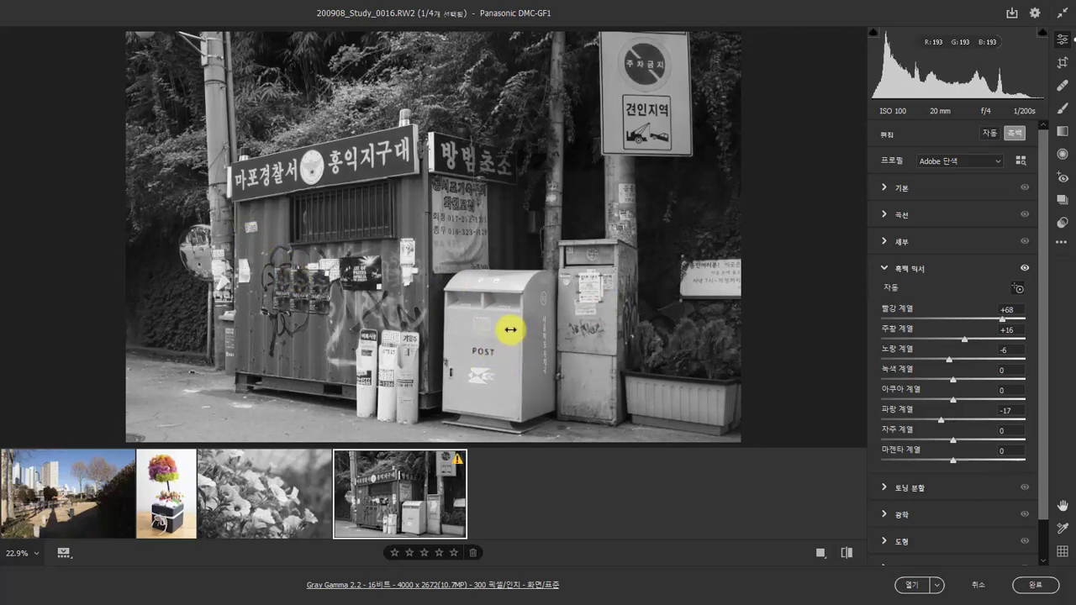
left_click_drag(514, 330, 519, 328)
left_click_drag(269, 227, 264, 233)
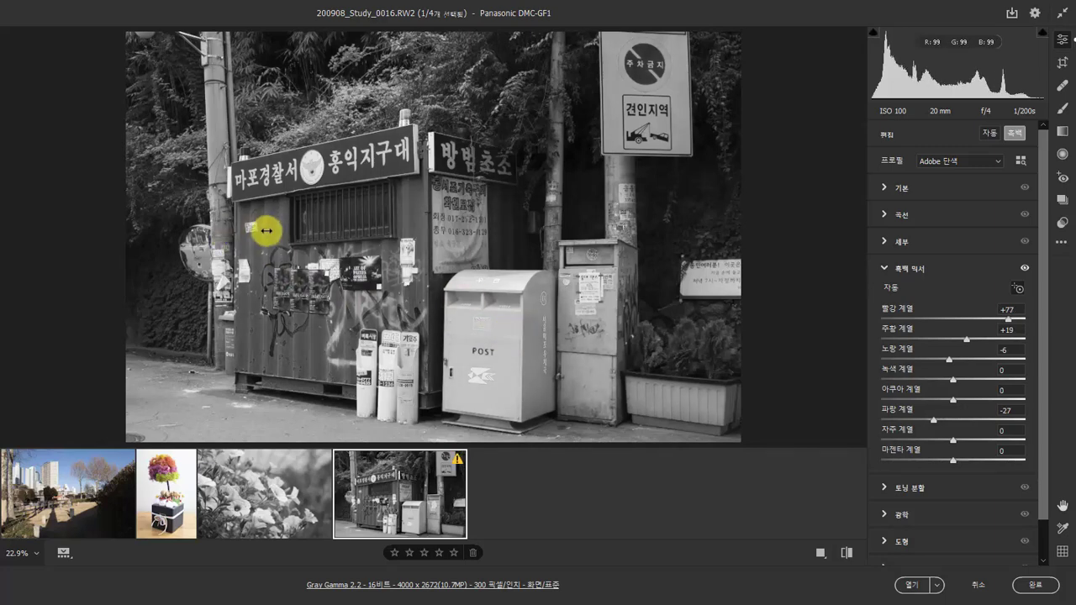
left_click_drag(551, 345, 512, 325)
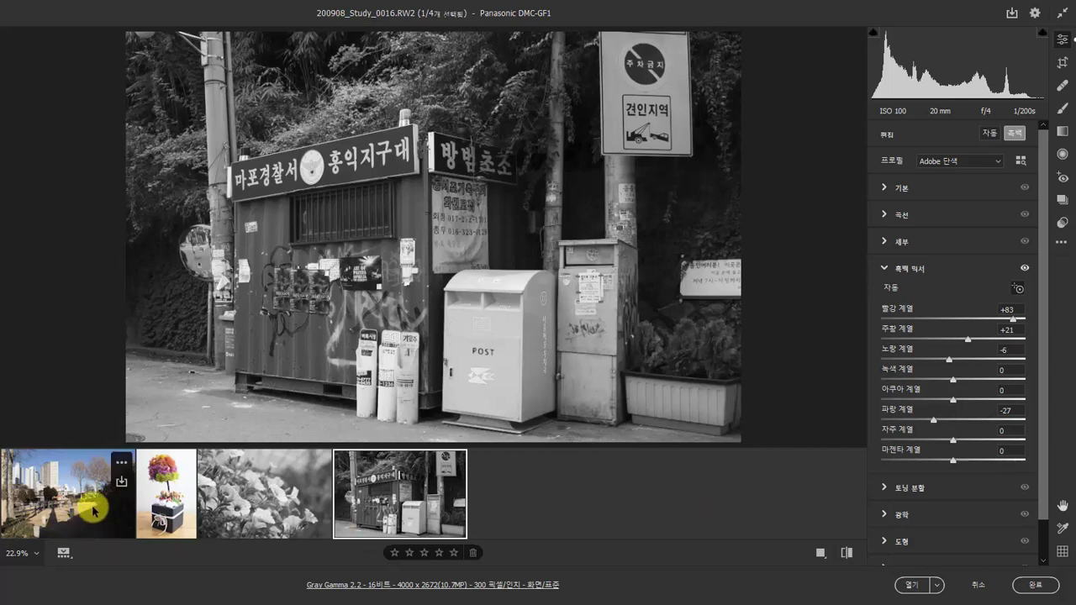
Convert the flowerpot photo 200908_Study_0006.CR3 to black and white and activate the Black & White Mixer's targeted adjustment tool
left_click(162, 506)
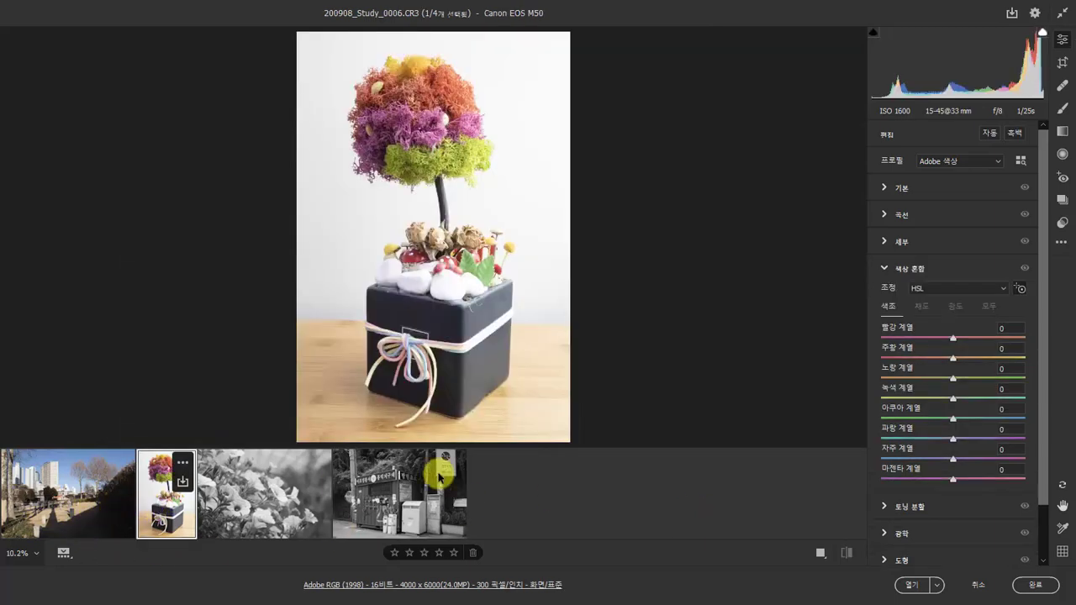
left_click(1015, 136)
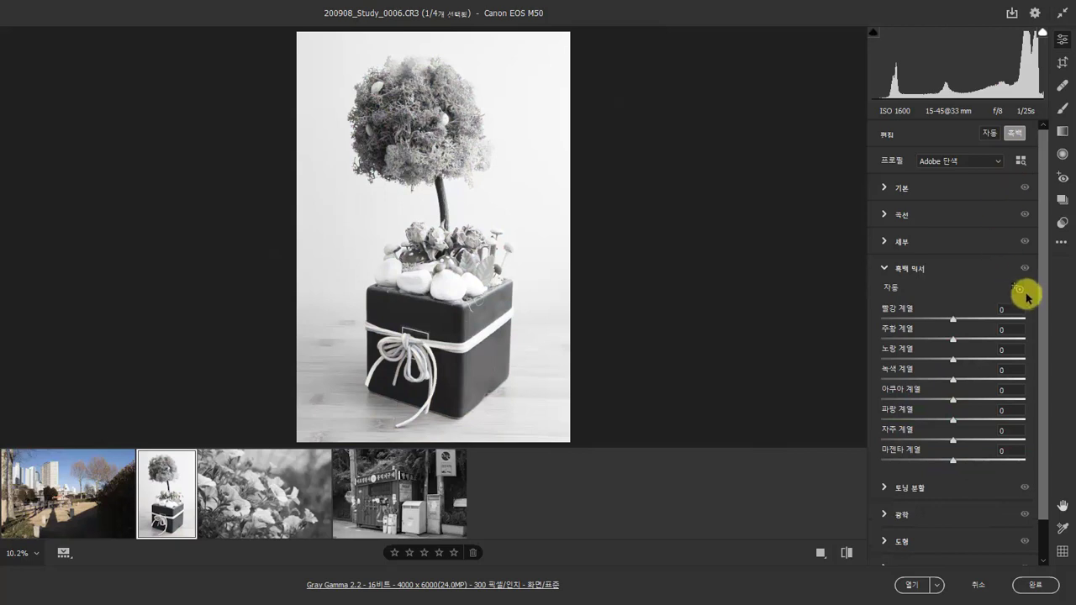
left_click(1020, 291)
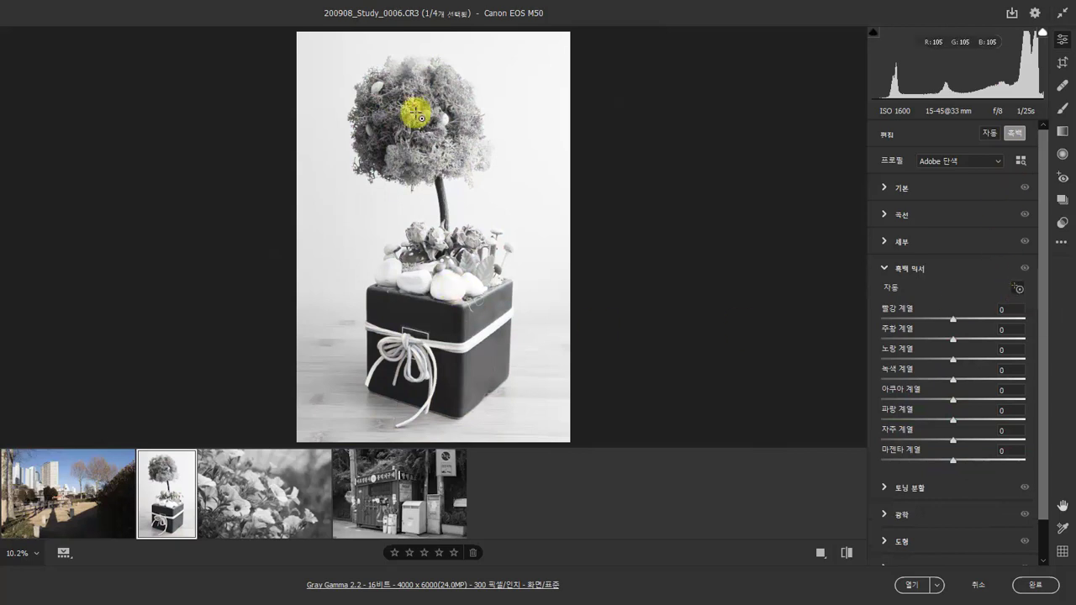
Separate the plant ball's tones with reds -16, oranges -7, yellows +22, greens +16, purples -8 and magentas -87
left_click_drag(404, 129, 373, 127)
left_click_drag(419, 90, 413, 89)
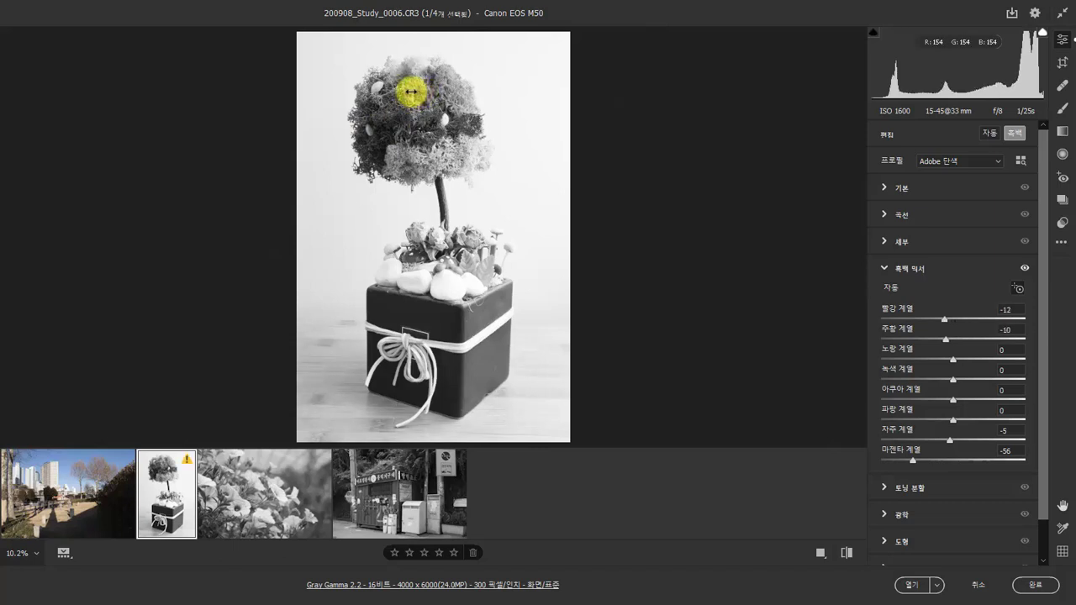
left_click_drag(427, 162, 416, 90)
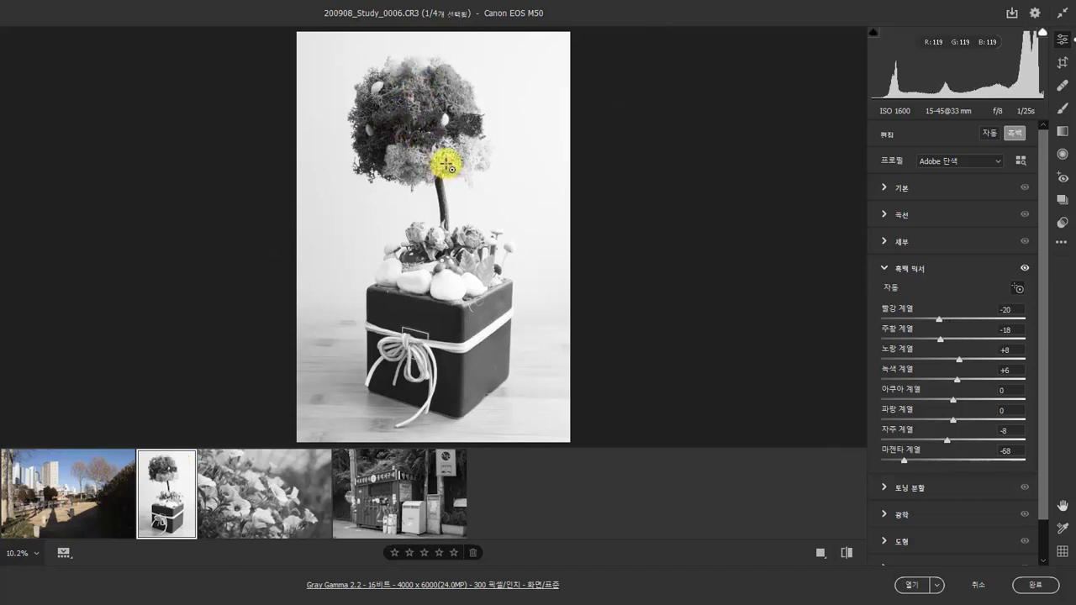
left_click_drag(453, 163, 409, 128)
left_click_drag(421, 81, 427, 79)
left_click_drag(422, 130, 415, 94)
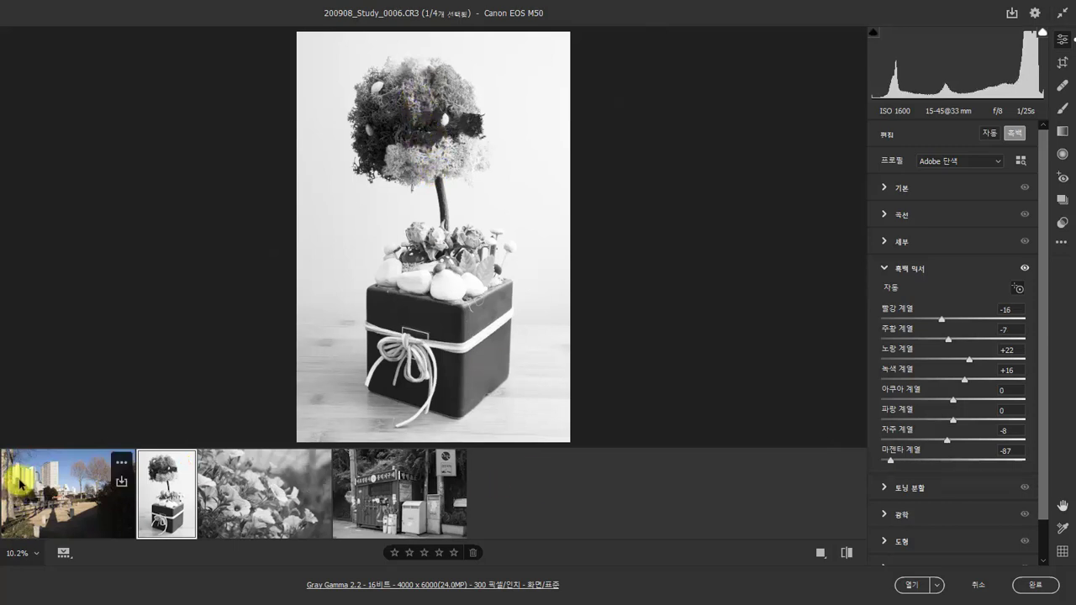
Convert the park photo 200908_Study_0003.RAF to black and white and activate the Black & White Mixer's targeted adjustment tool
left_click(107, 497)
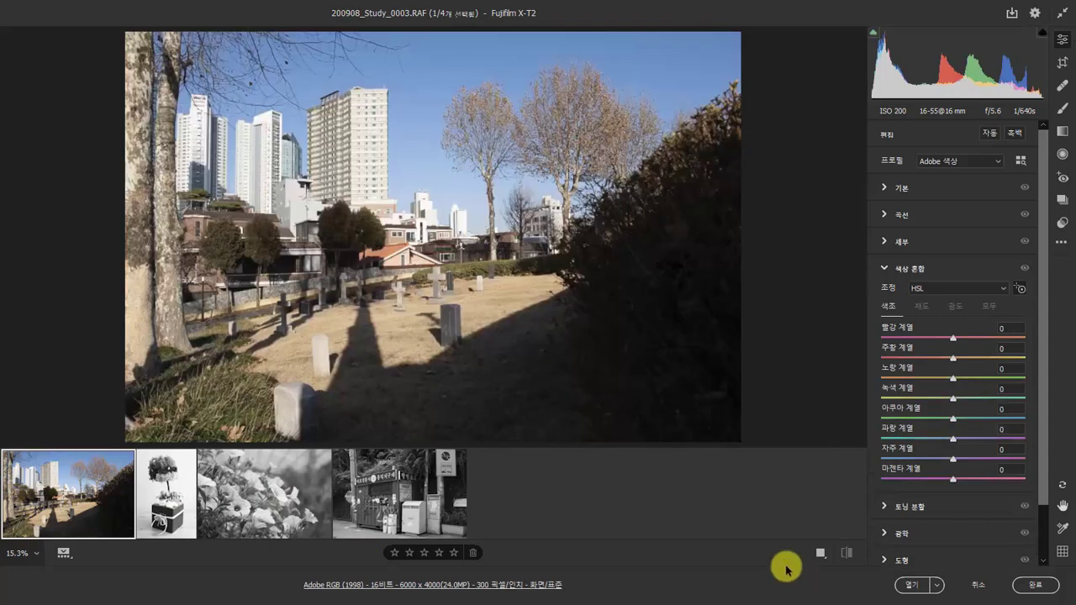
left_click(1018, 136)
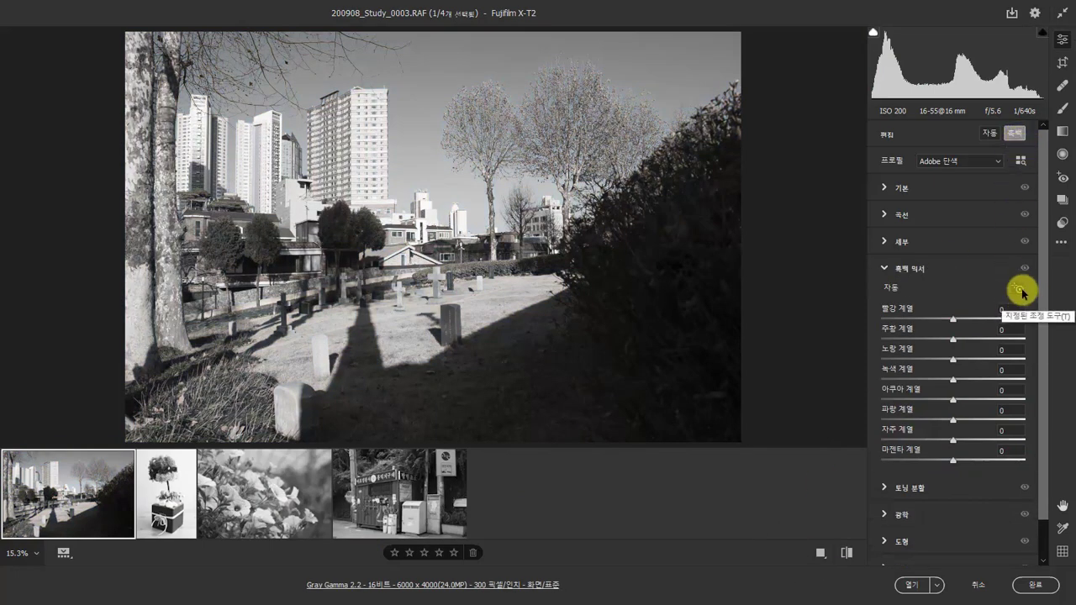
left_click(1019, 290)
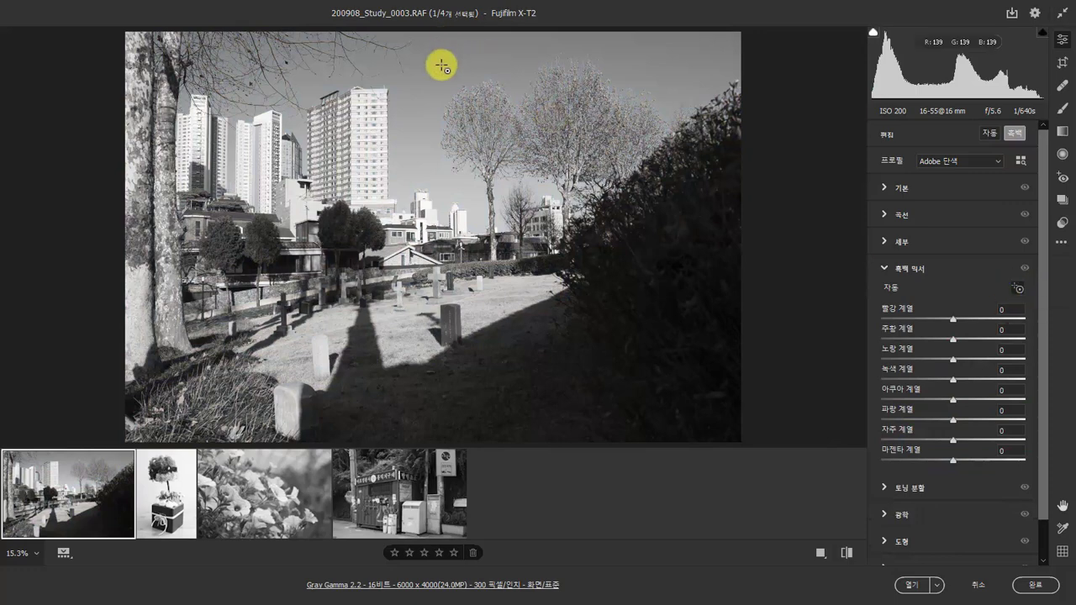
Darken the sky with blues -61 and aquas -4, and brighten the trees and ground with reds +57, oranges +97, yellows +14, magentas +60
left_click_drag(444, 64, 421, 118)
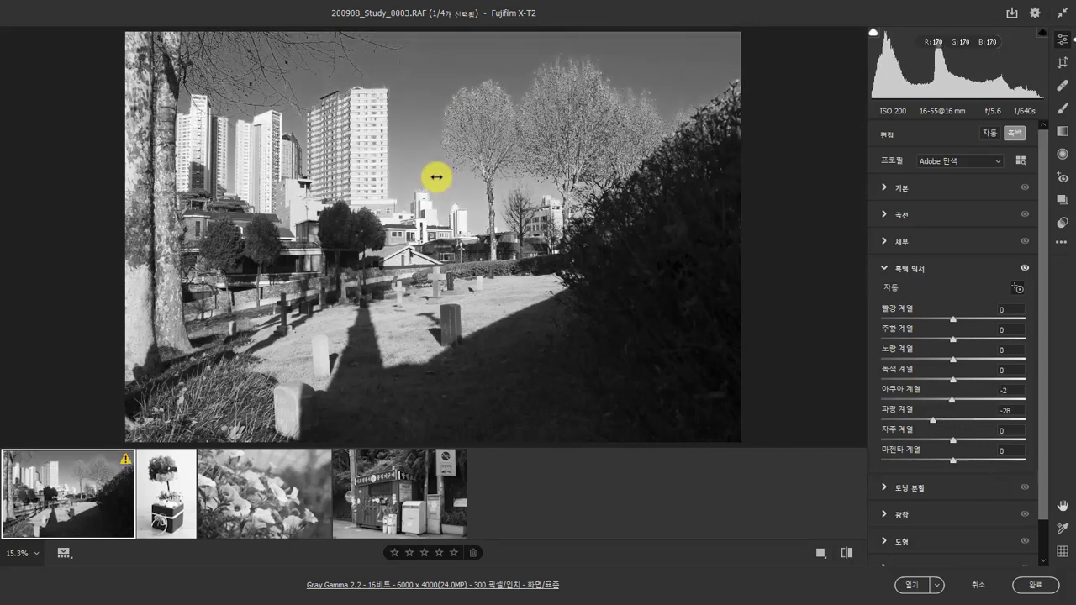
left_click_drag(436, 178, 433, 178)
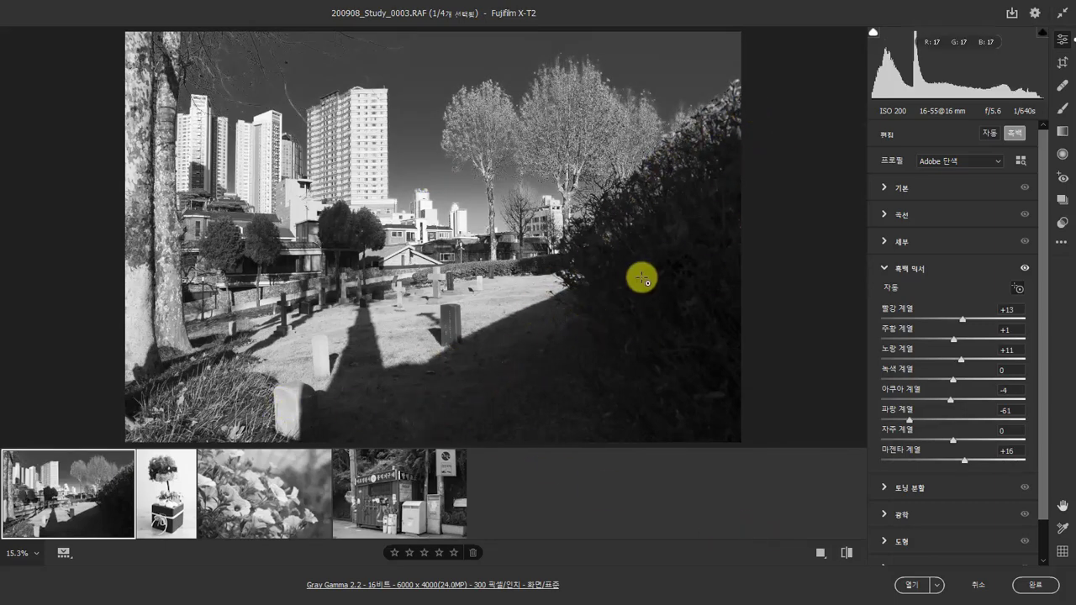
left_click_drag(642, 278, 533, 356)
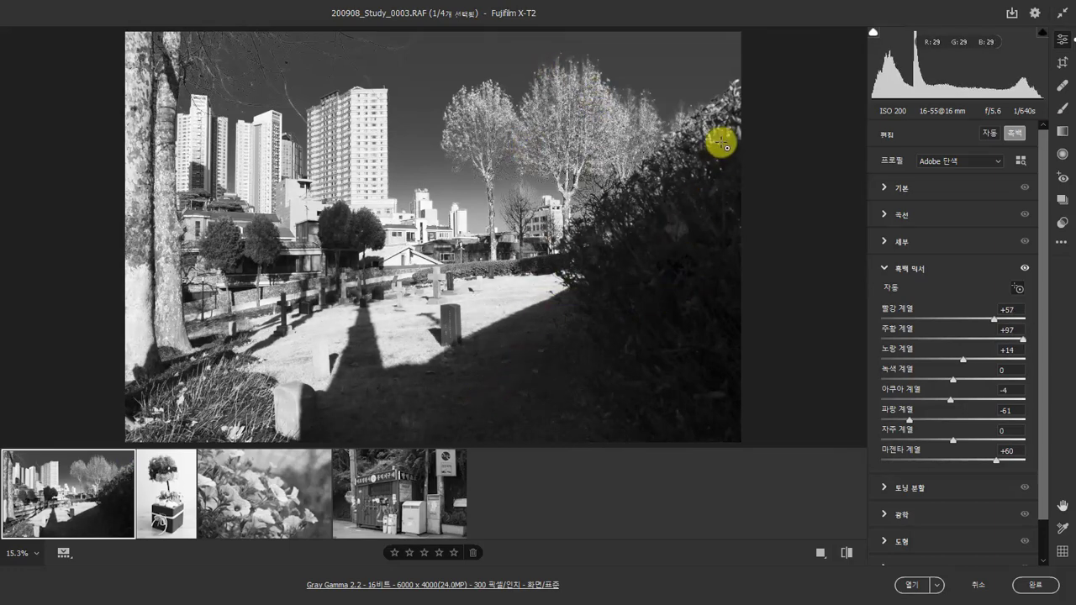
Brighten the park photo's dark areas by setting Shadows to +60 and Blacks to +34
left_click(885, 190)
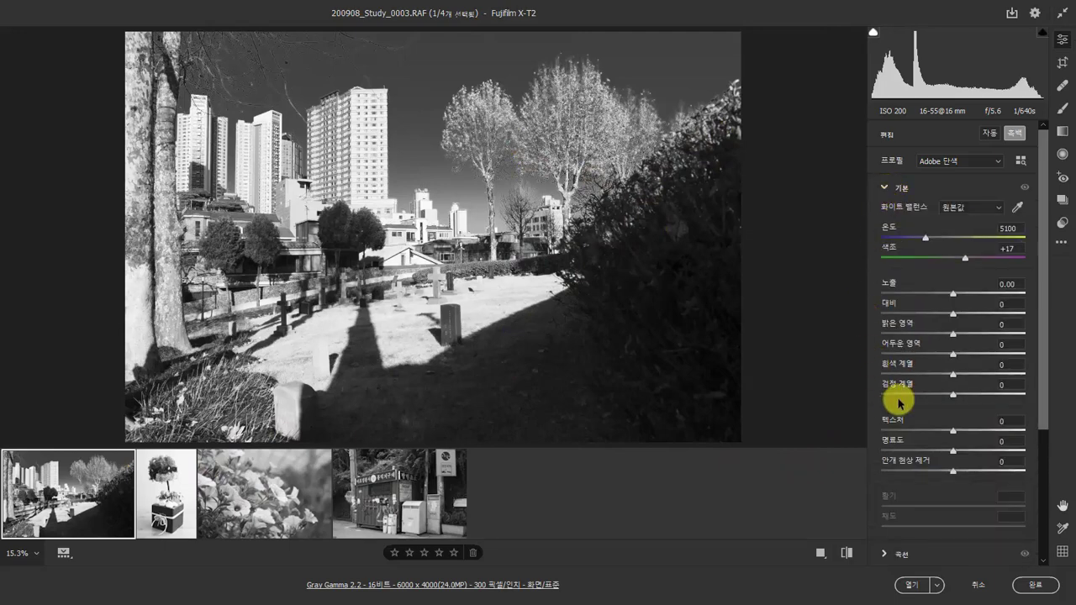
left_click_drag(955, 356, 974, 355)
left_click_drag(961, 395, 973, 393)
mouse_move(973, 354)
left_mouse_down()
mouse_move(961, 356)
mouse_move(986, 357)
left_mouse_up()
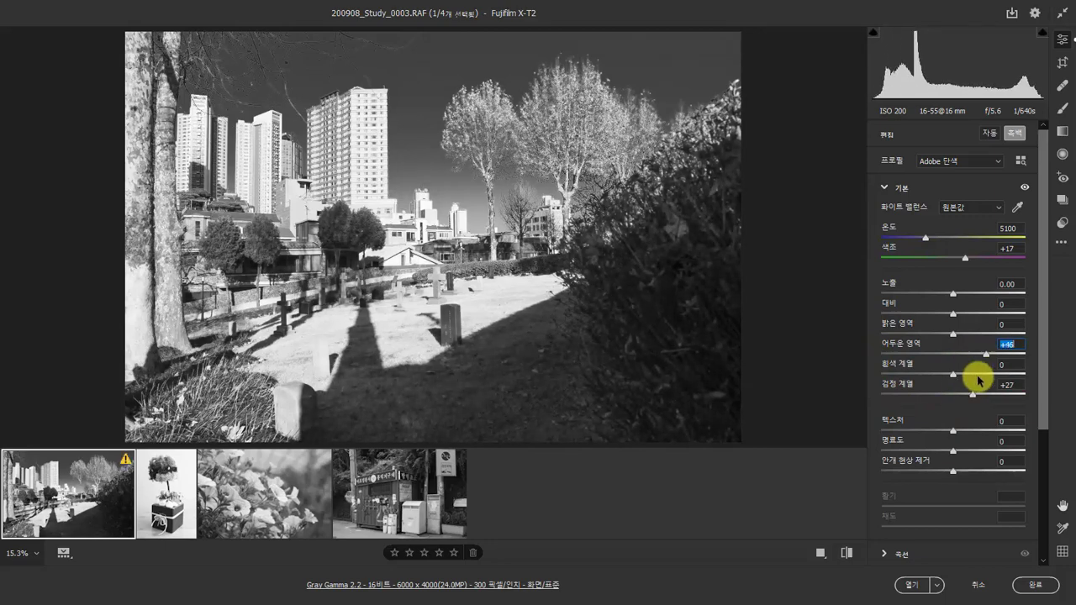
left_click_drag(969, 394, 997, 358)
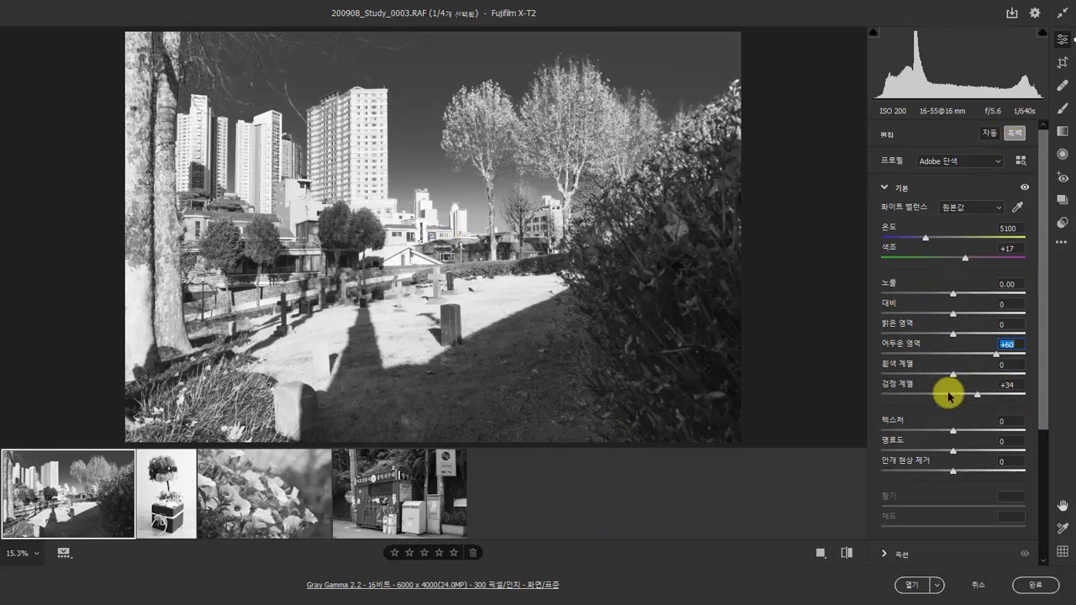
Tone down the bright areas with Highlights -19 and Whites -10, and return to the Black & White Mixer settings
left_click_drag(951, 337, 940, 336)
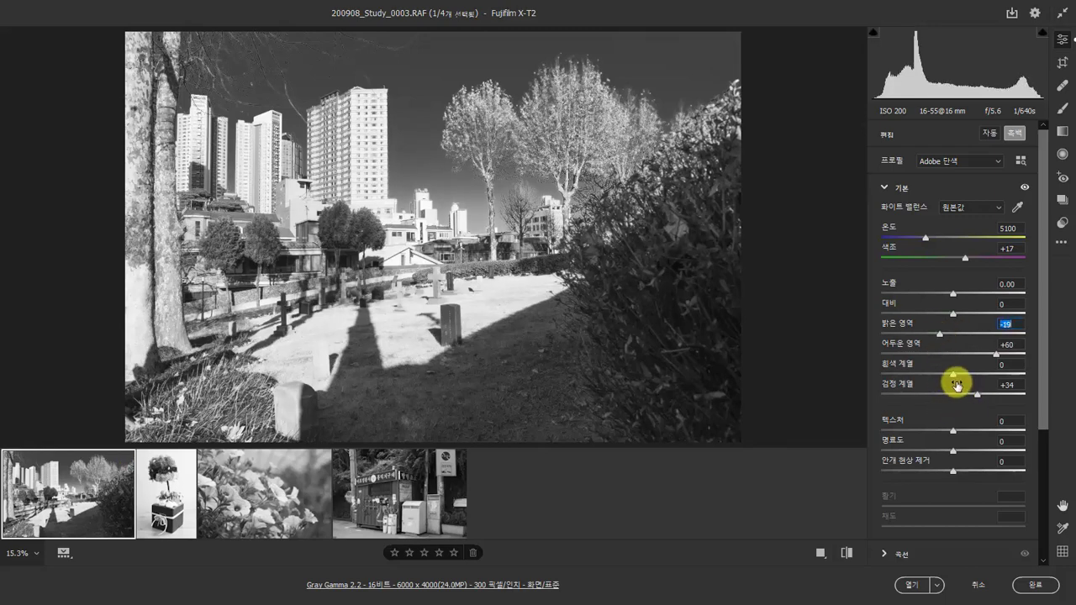
left_click_drag(954, 374, 948, 379)
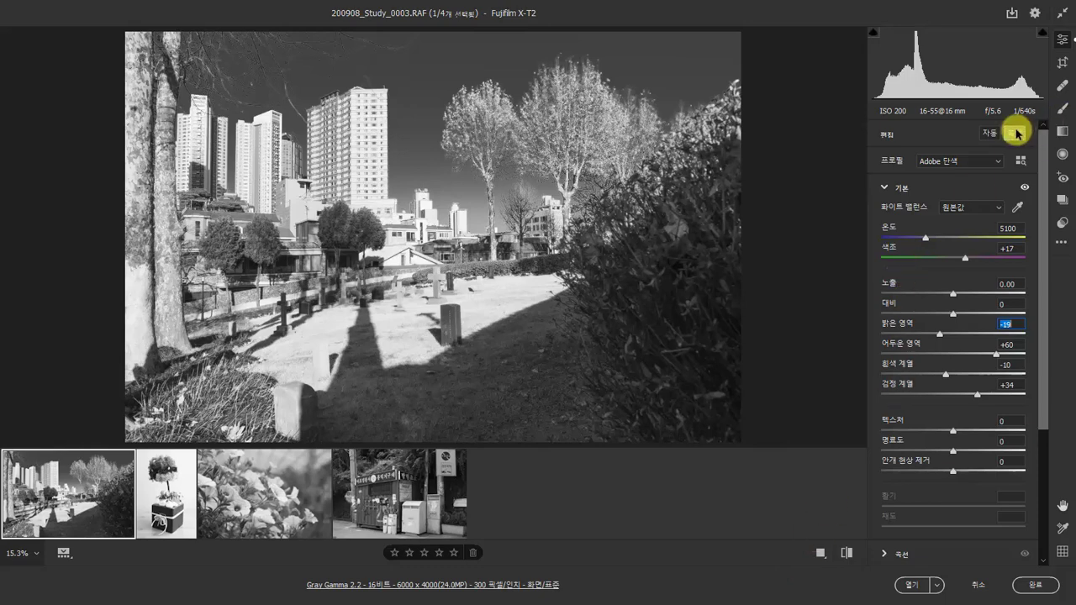
left_click(884, 189)
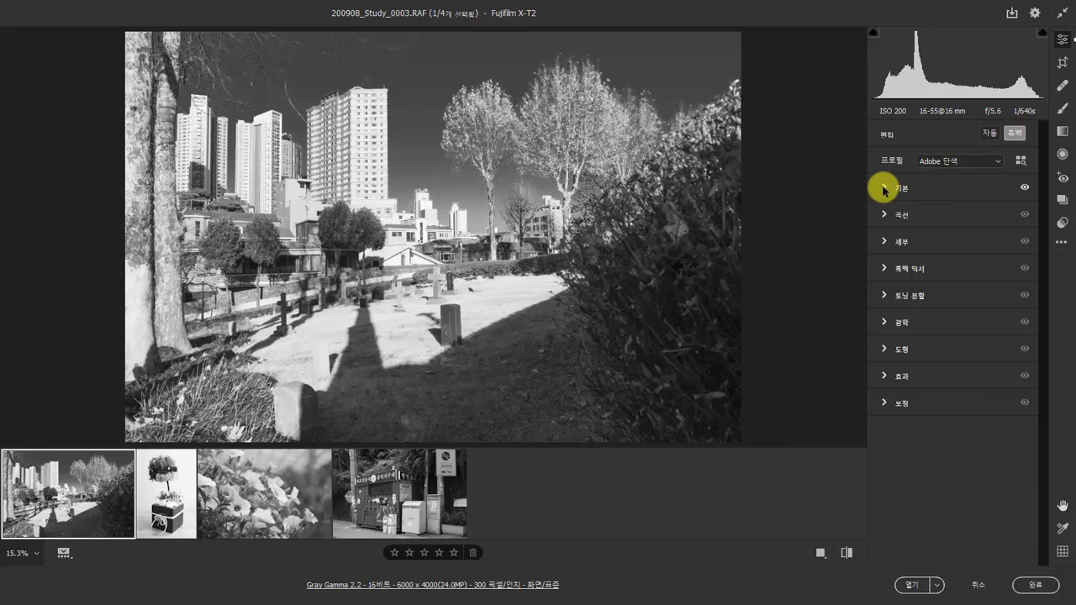
left_click(884, 269)
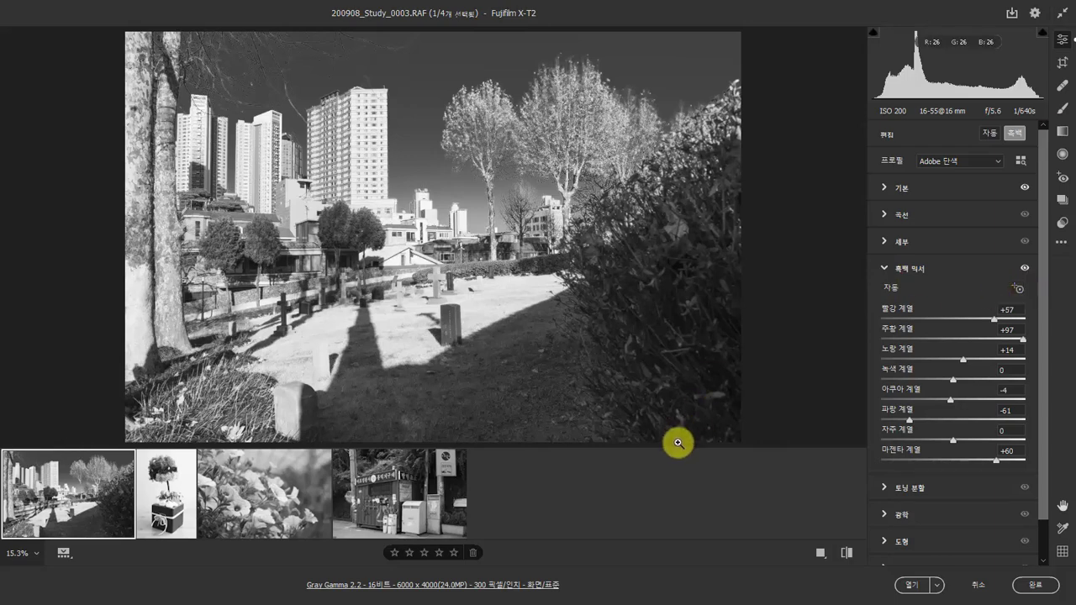
Select all four photos in the filmstrip and open the save options for them
mouse_move(442, 542)
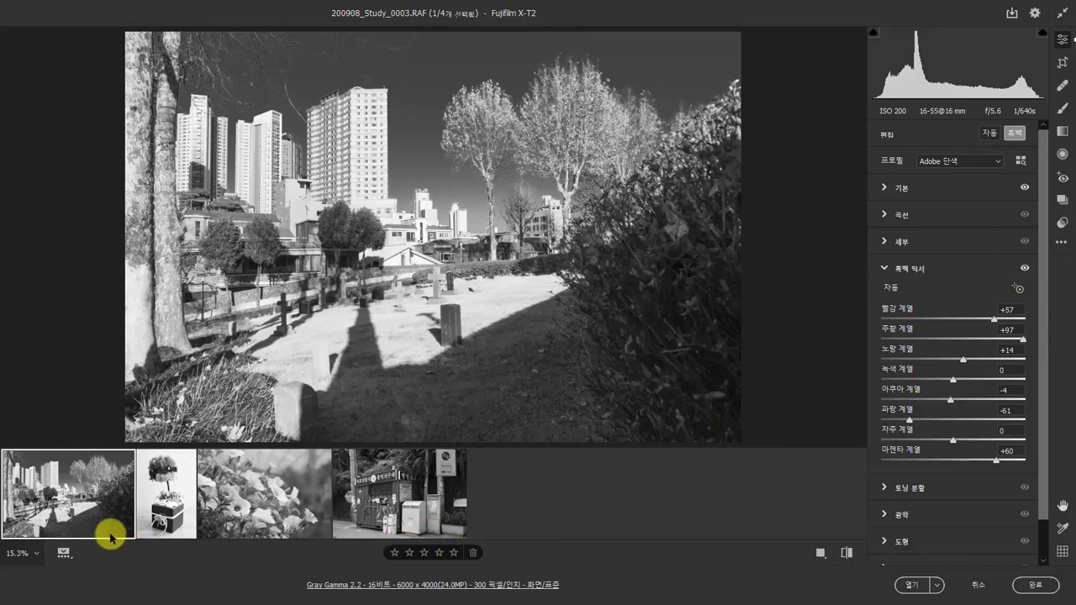
mouse_move(72, 494)
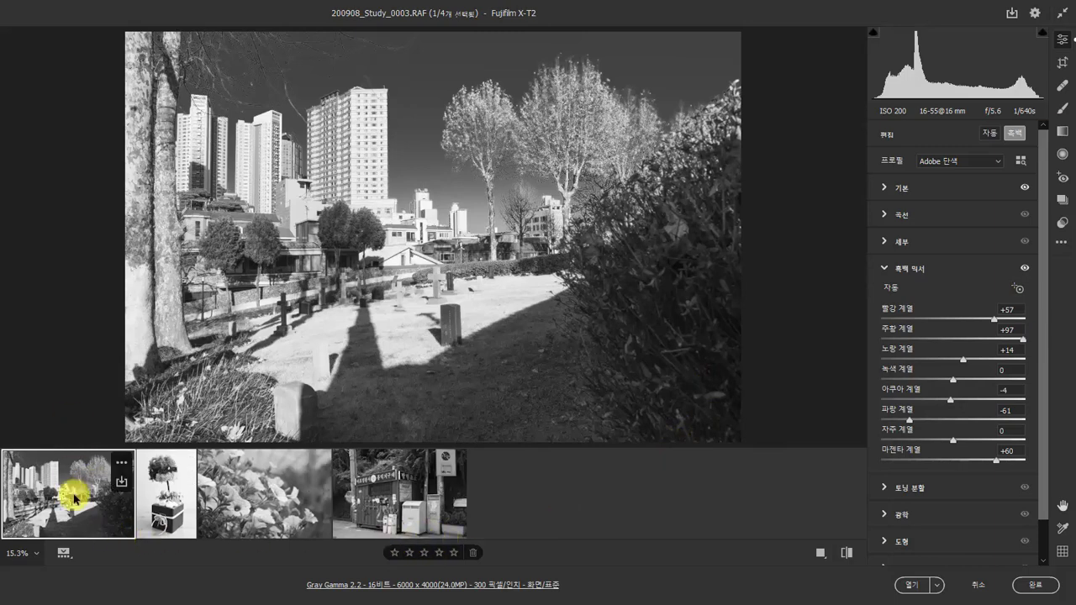
left_click(121, 463)
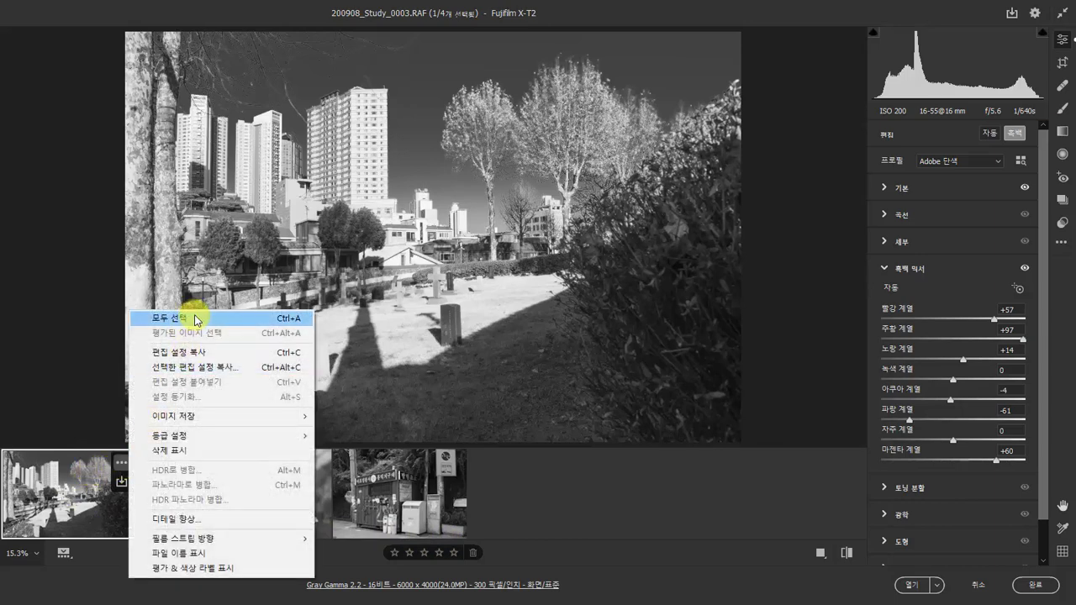
left_click(269, 326)
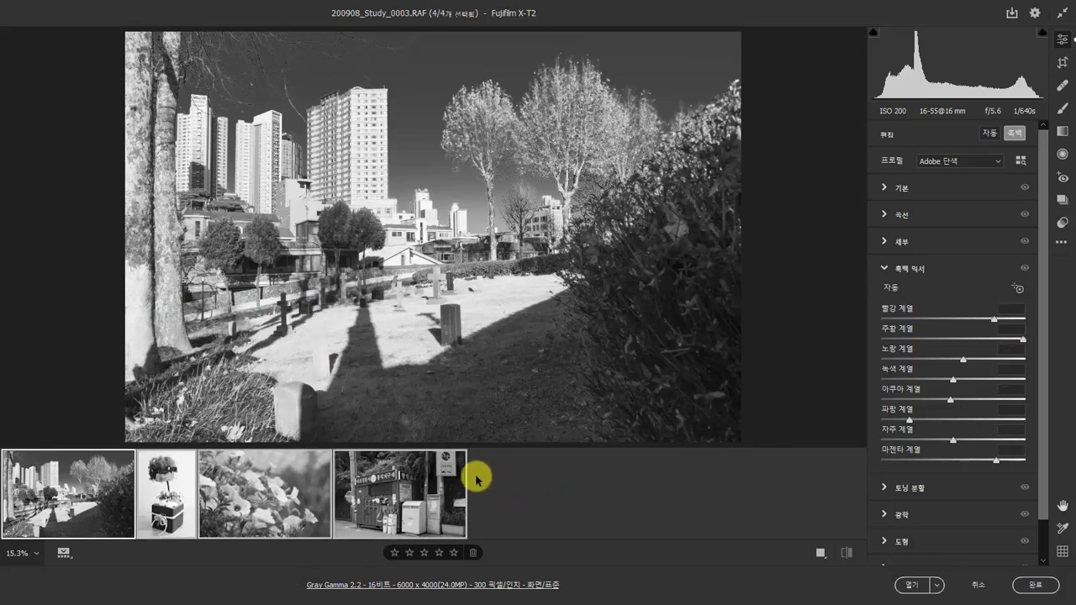
mouse_move(454, 481)
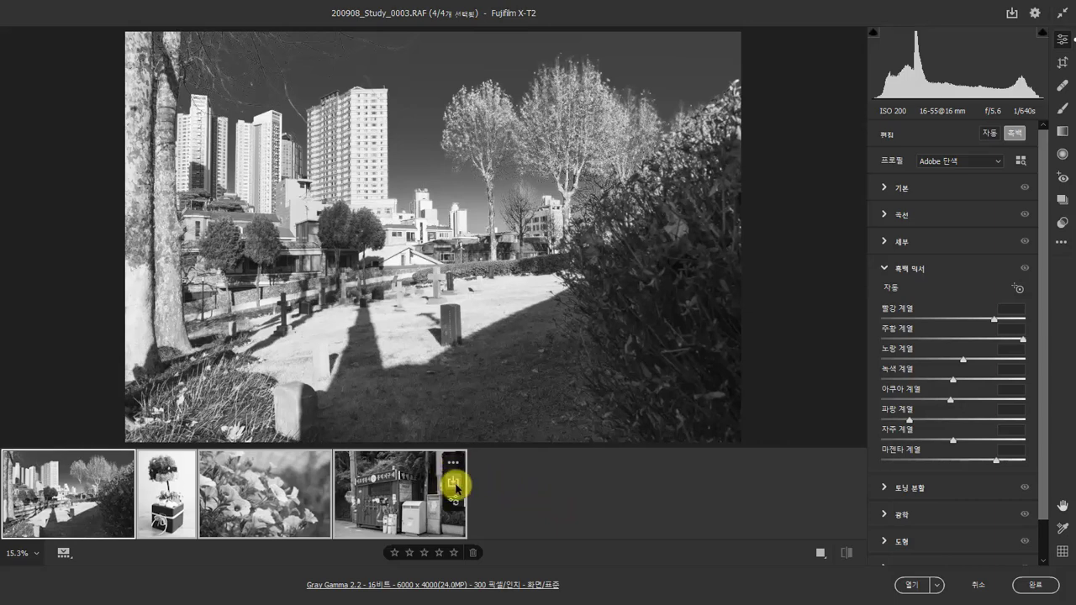
left_click(1014, 15)
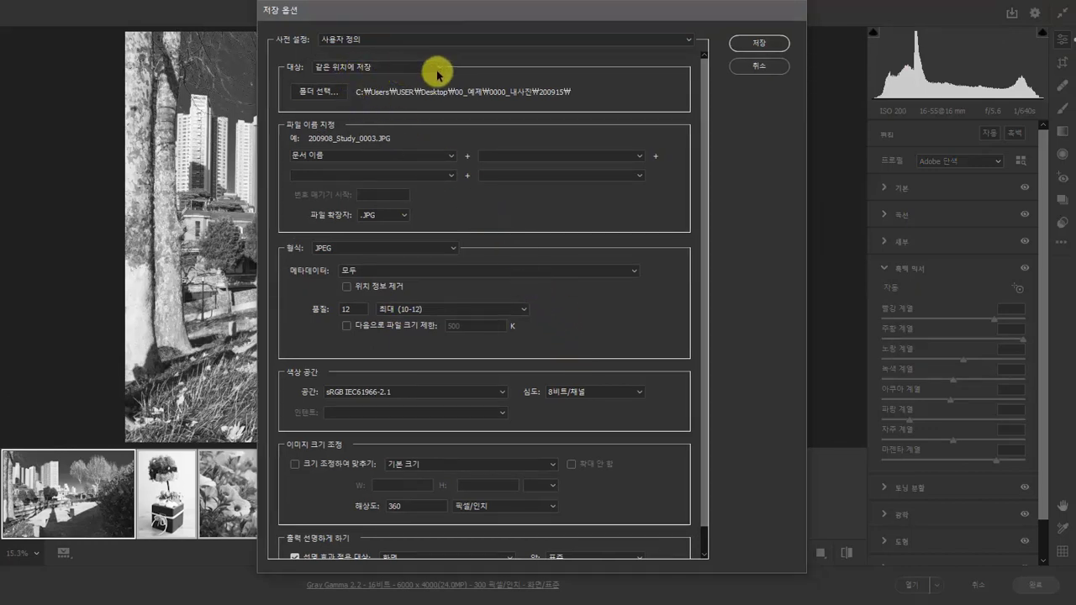
Set the save options to the .PSD extension, the Adobe RGB (1998) colour space and a depth of 16 bits/channel
left_click(403, 217)
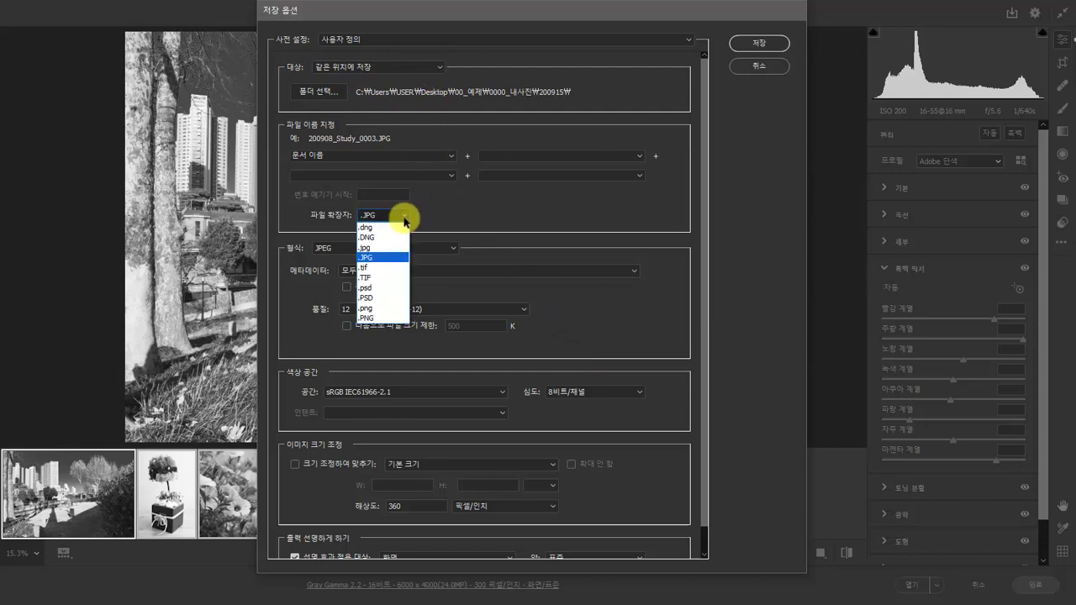
left_click(390, 298)
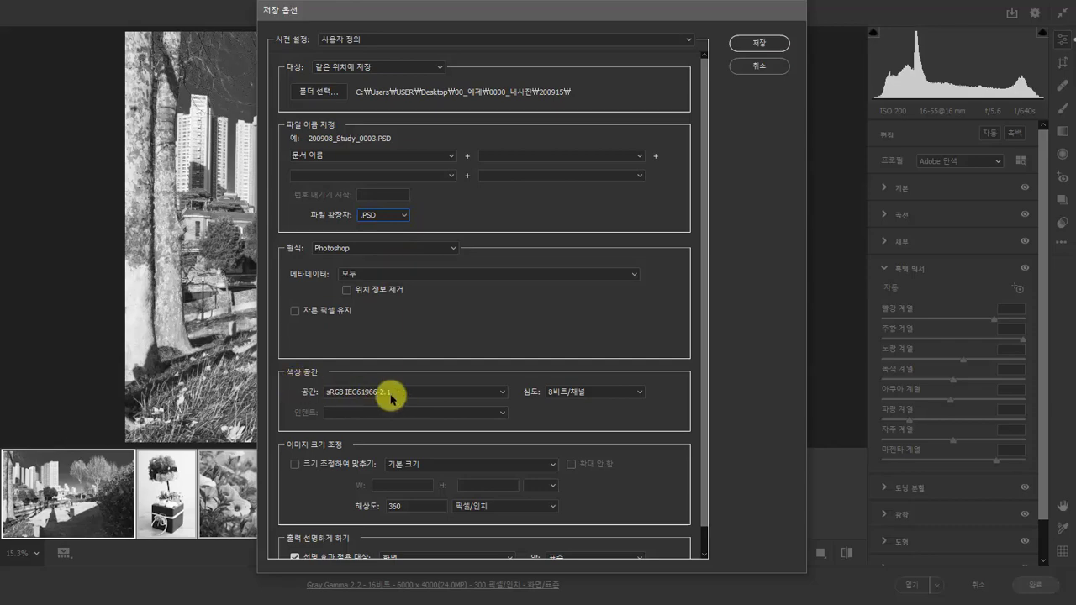
left_click(492, 400)
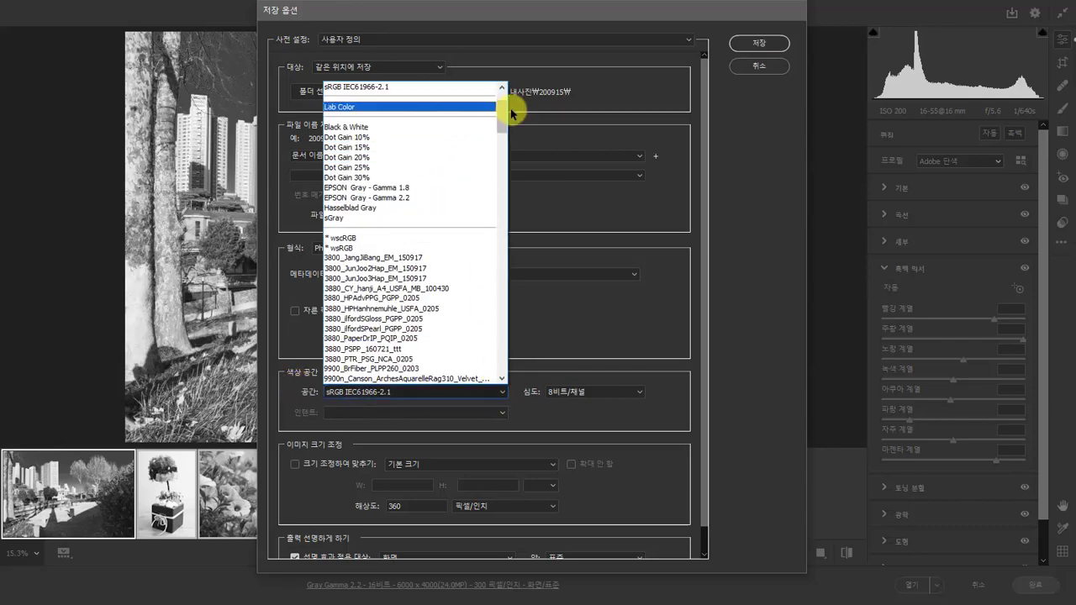
left_click(503, 90)
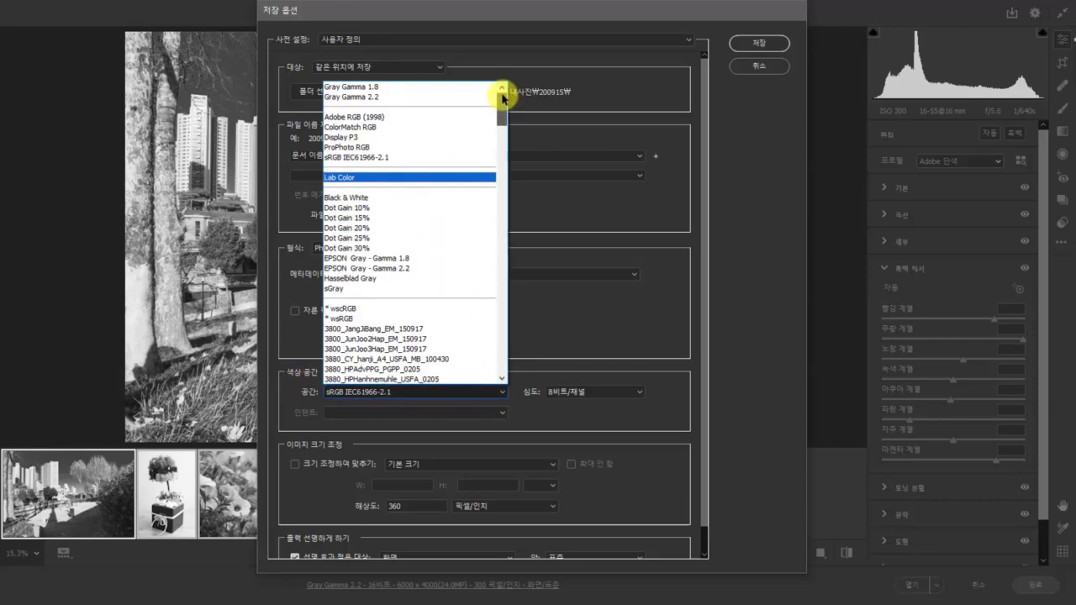
left_click(424, 117)
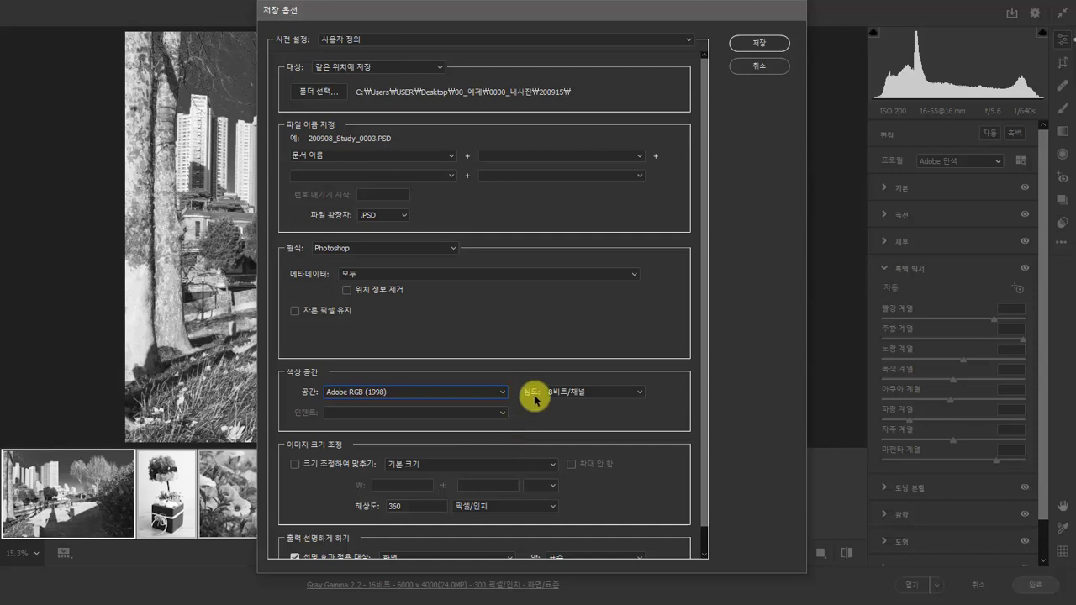
left_click(589, 394)
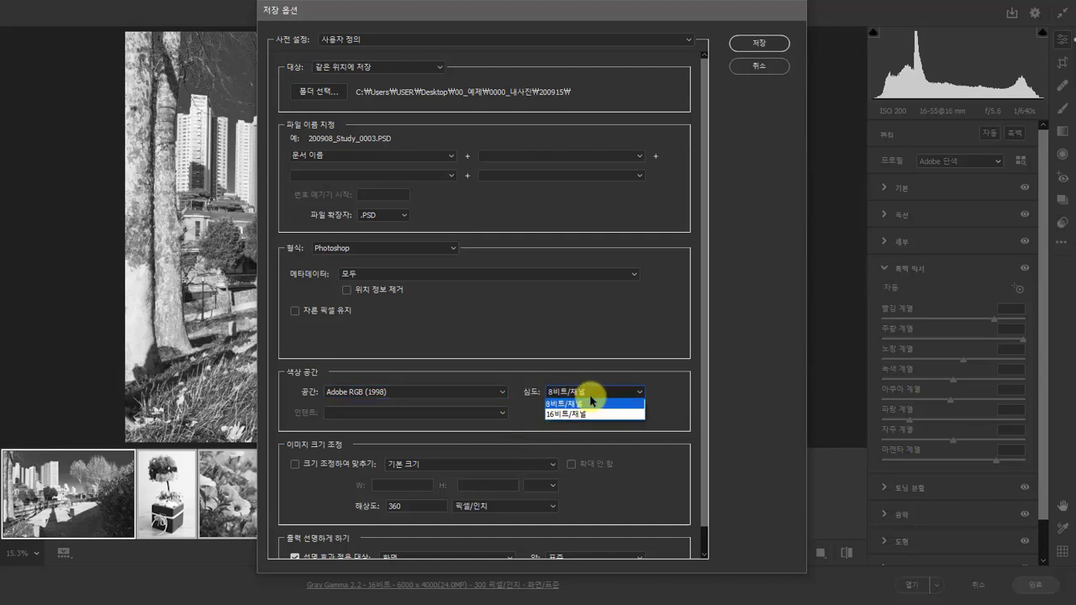
left_click(579, 408)
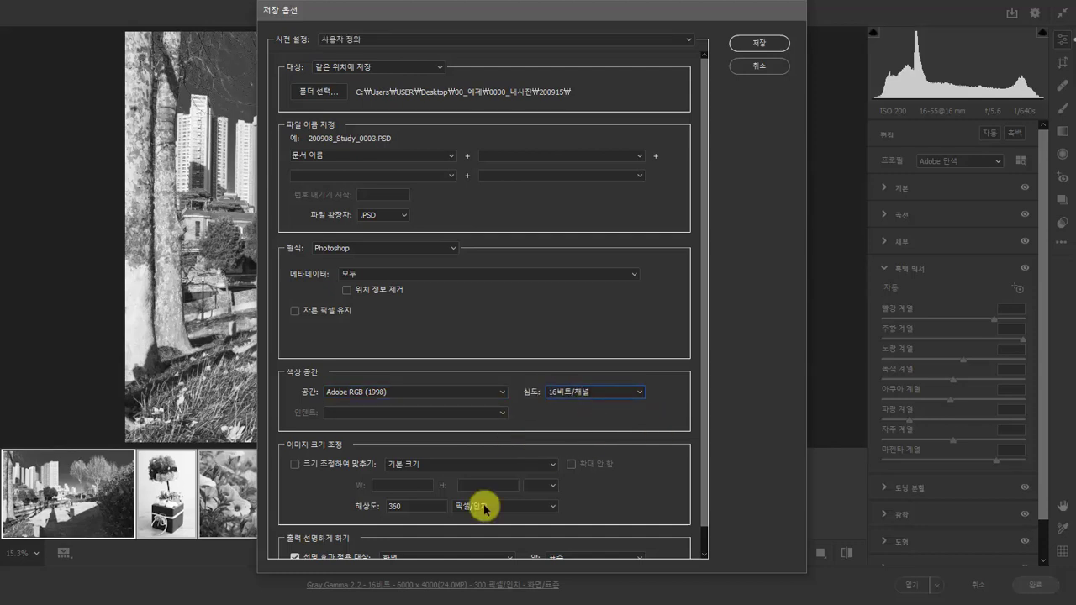
Save the four photos with these options and finish the Camera Raw session keeping the edits
scroll(705, 445, "down", 1)
scroll(704, 445, "down", 1)
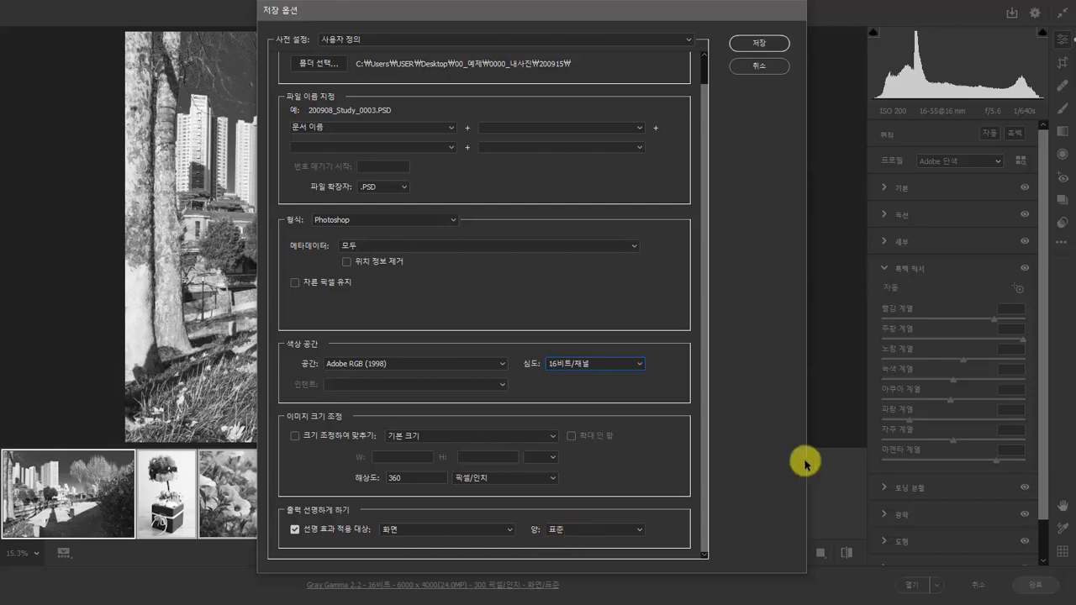
left_click(772, 52)
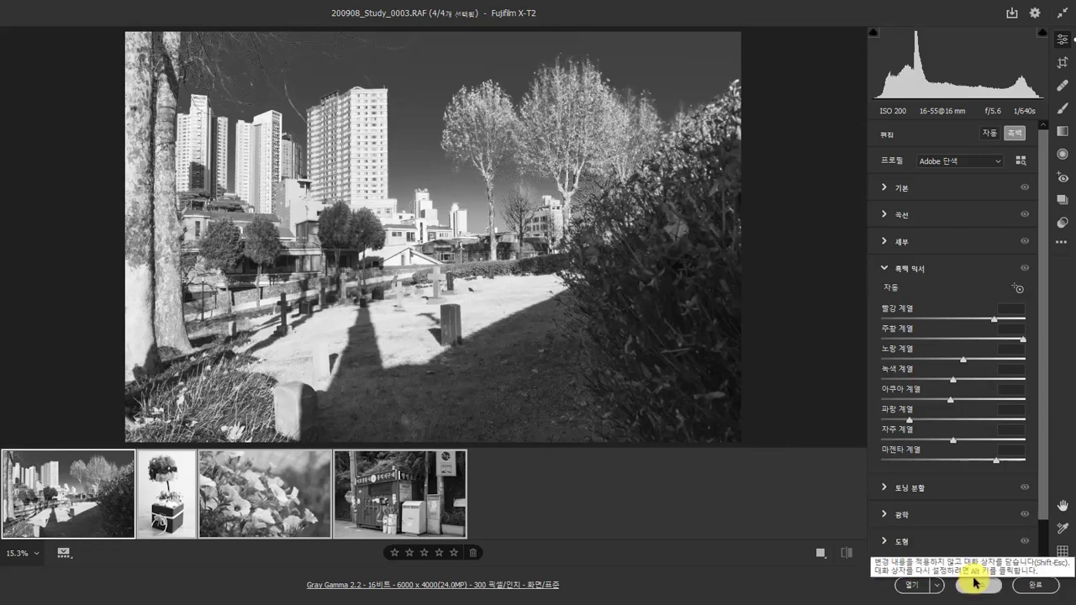
left_click(1045, 587)
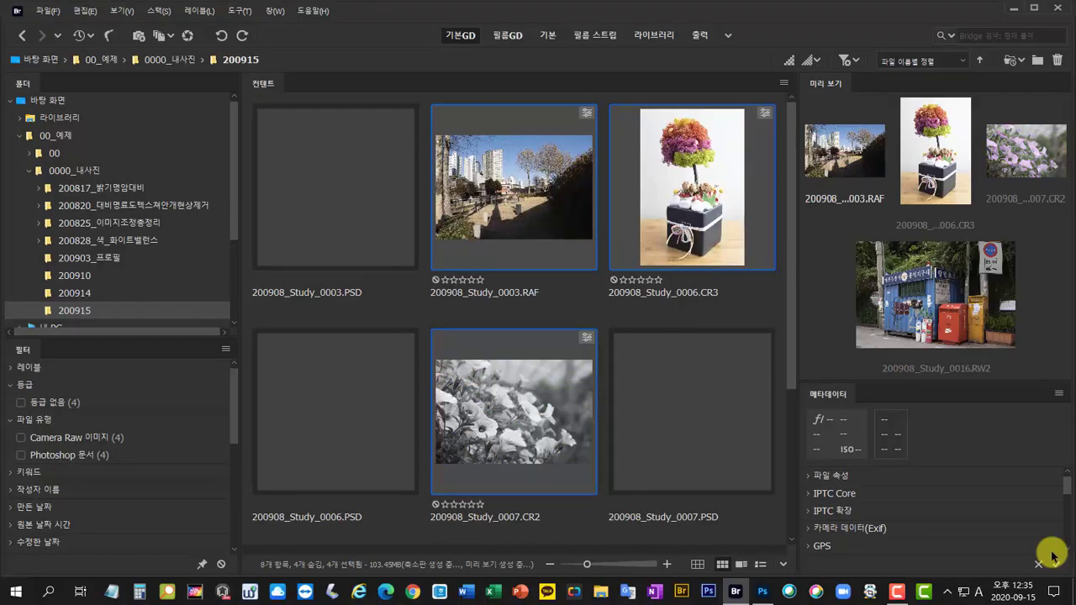
Reduce the thumbnail size and compare the saved PSD files with their raw originals in the preview
left_click_drag(586, 568, 577, 566)
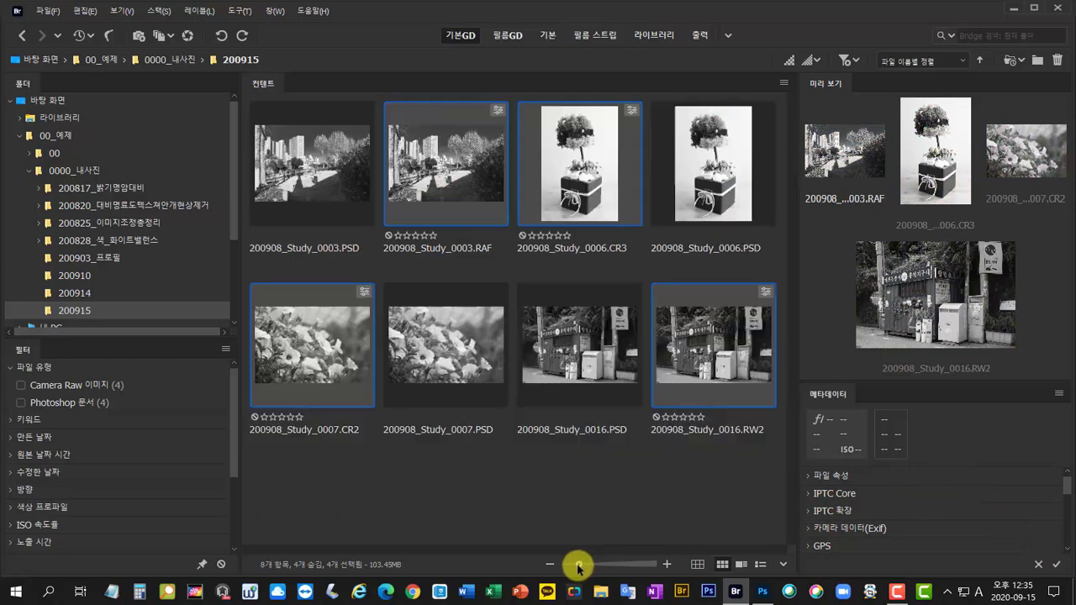
left_click(589, 491)
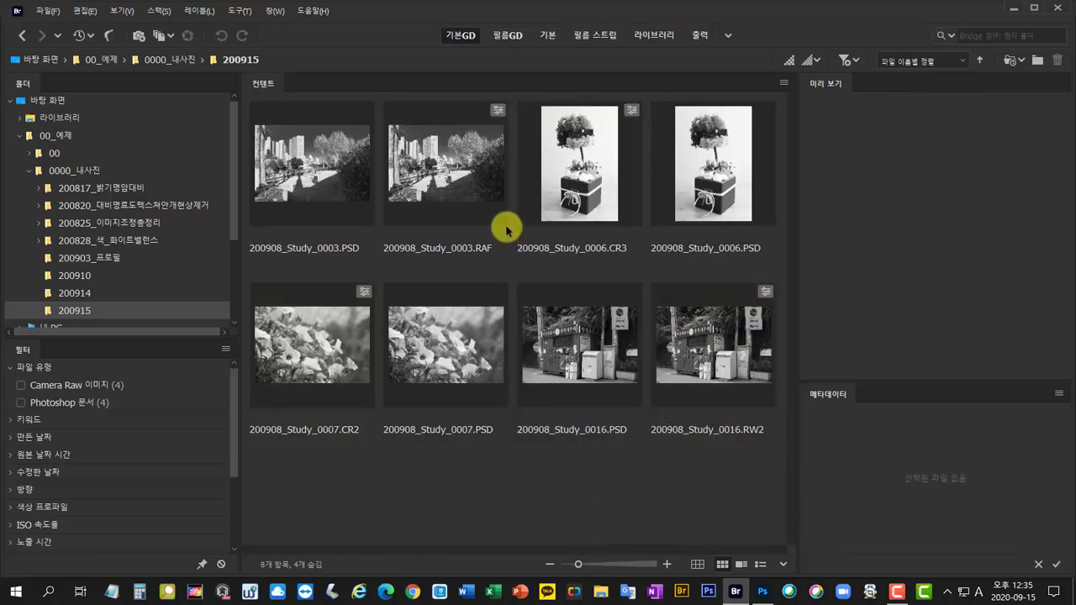
left_click(480, 184)
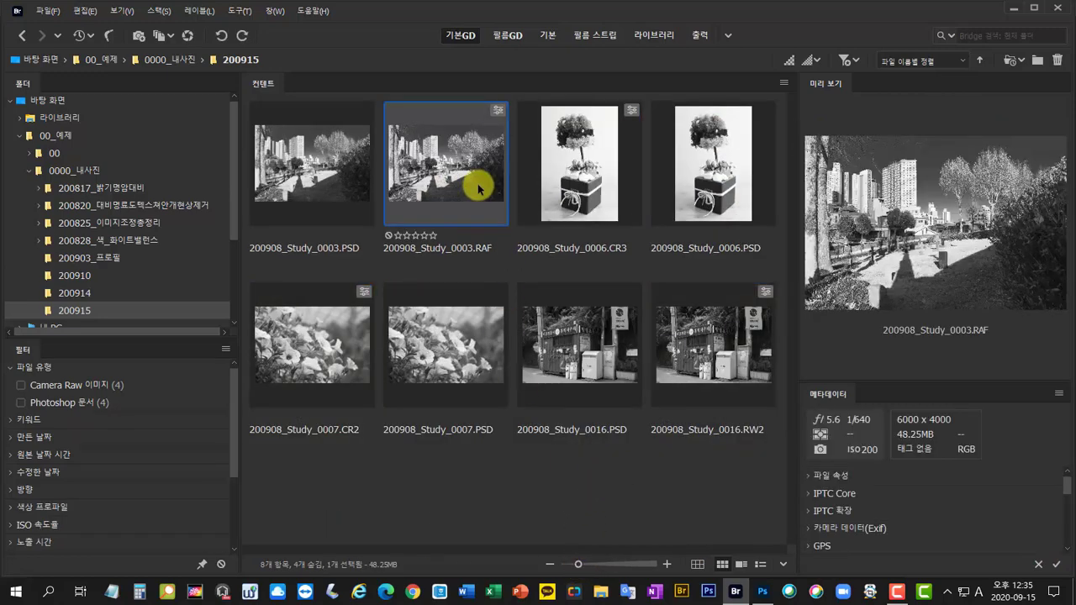
left_click(328, 179)
left_click(711, 192)
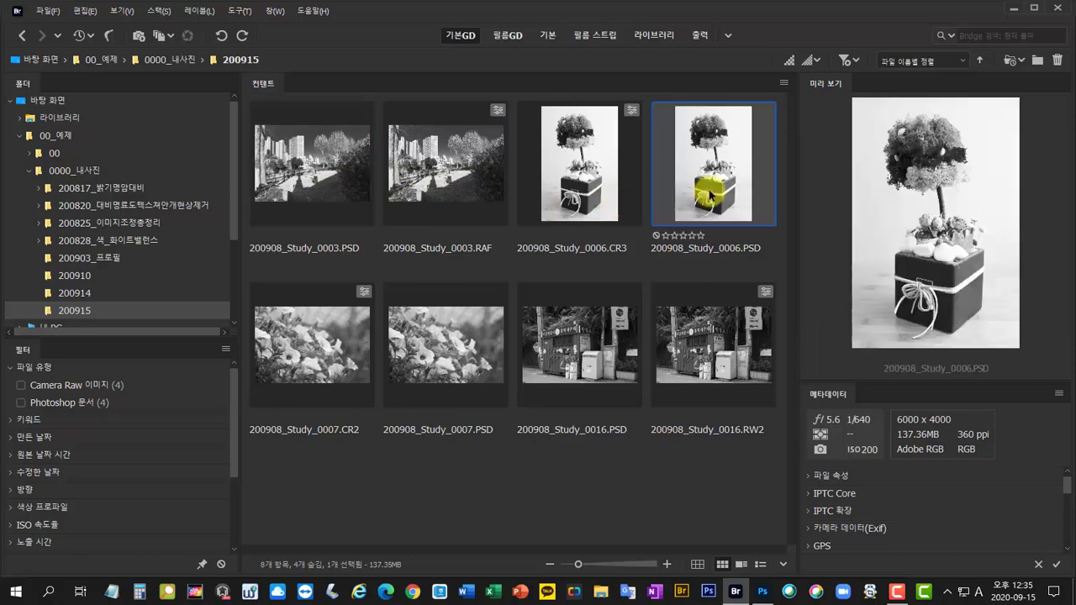
left_click(636, 189)
left_click(427, 359)
left_click(333, 357)
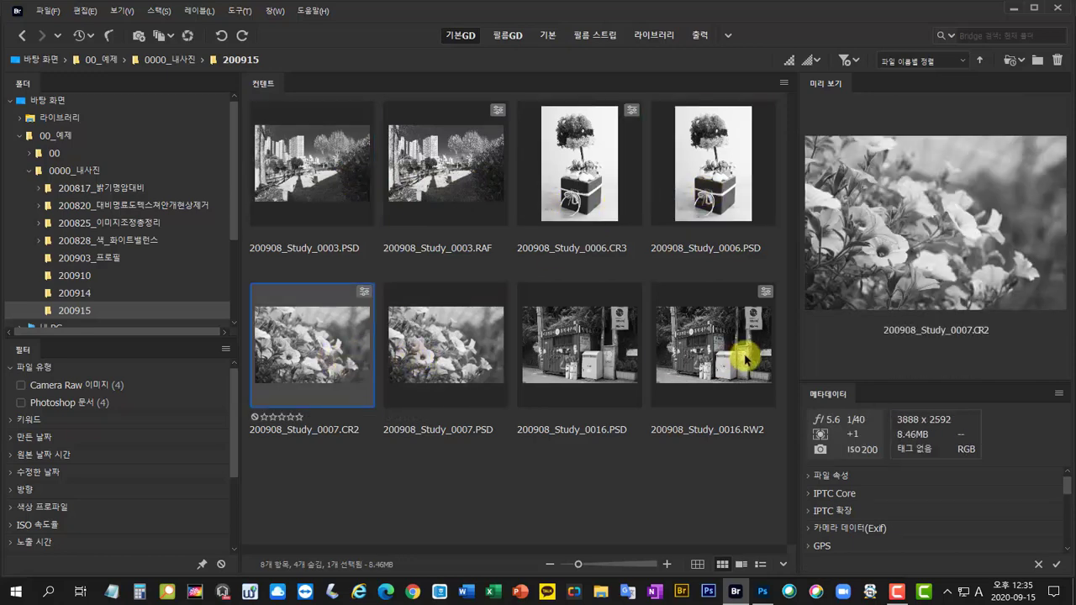
left_click(745, 359)
left_click(591, 349)
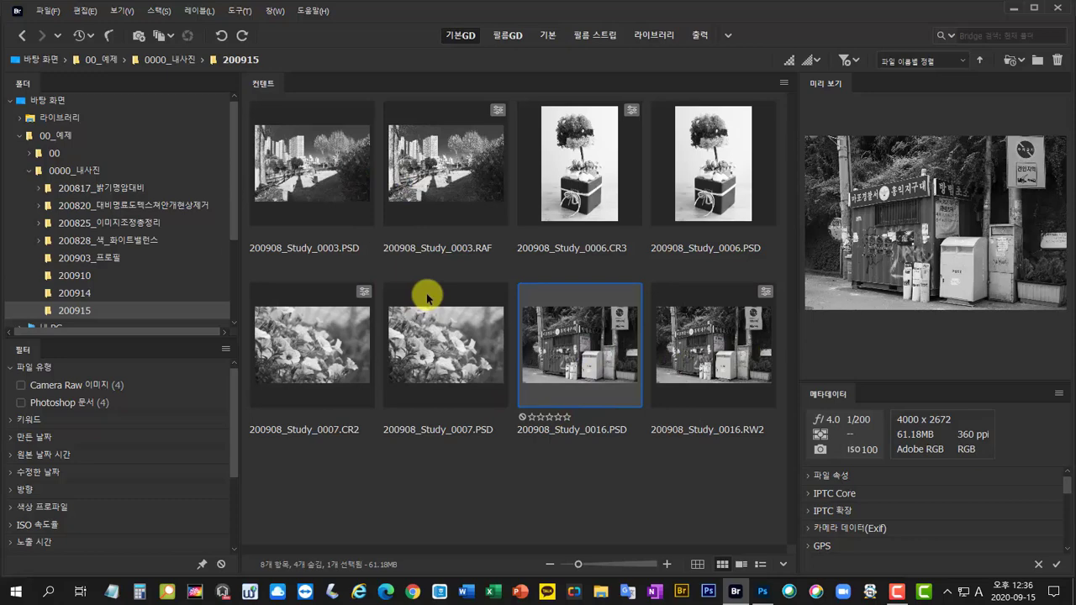
Open 200908_Study_0016.PSD in Photoshop to check it, close it and return to Bridge with nothing selected
double_click(585, 318)
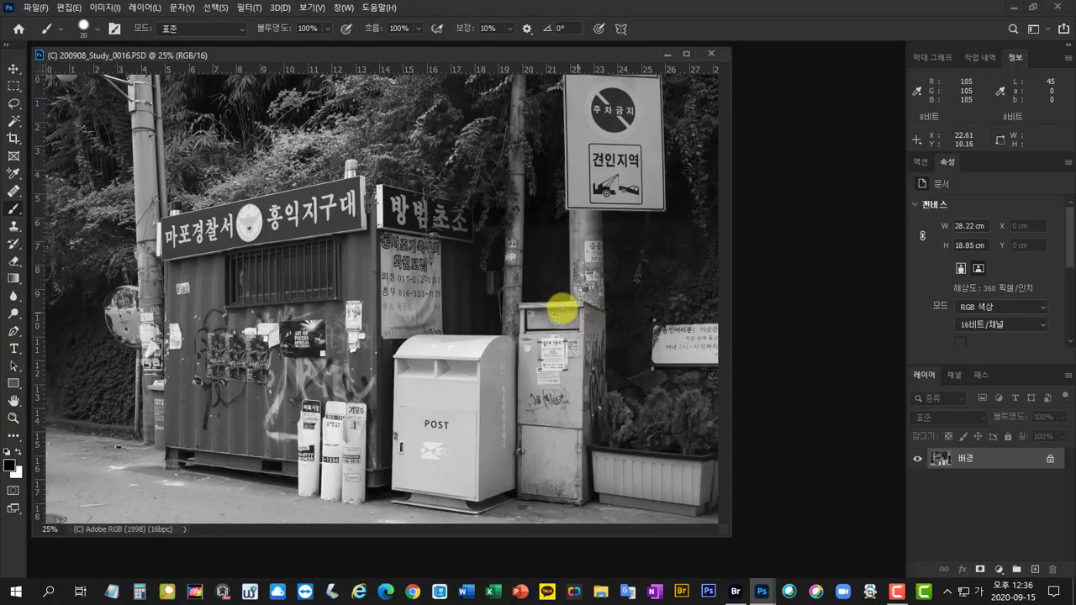
key("ctrl+w")
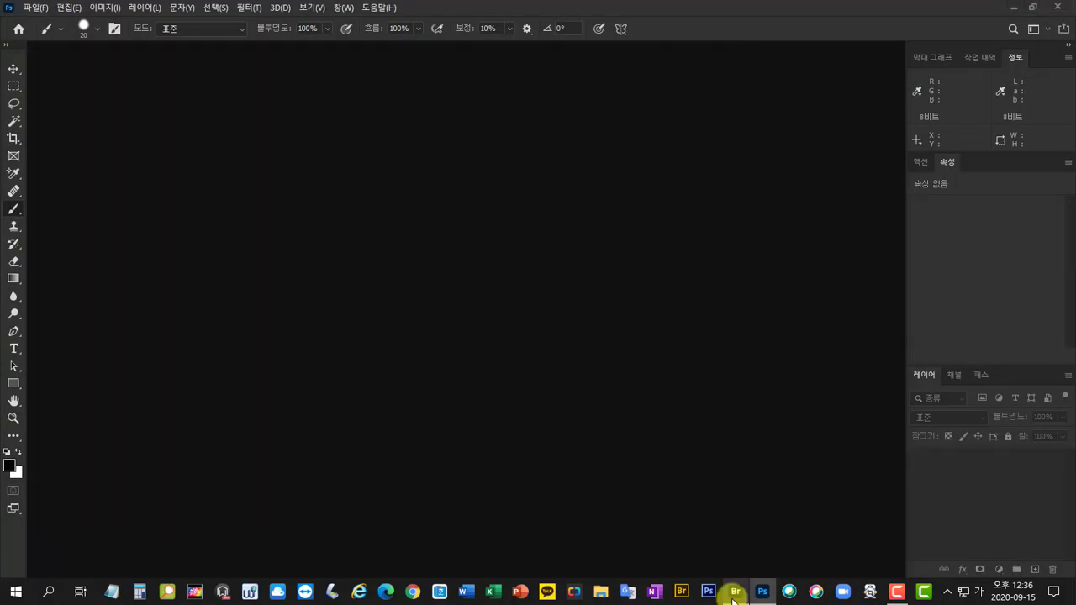
left_click(736, 593)
left_click(653, 479)
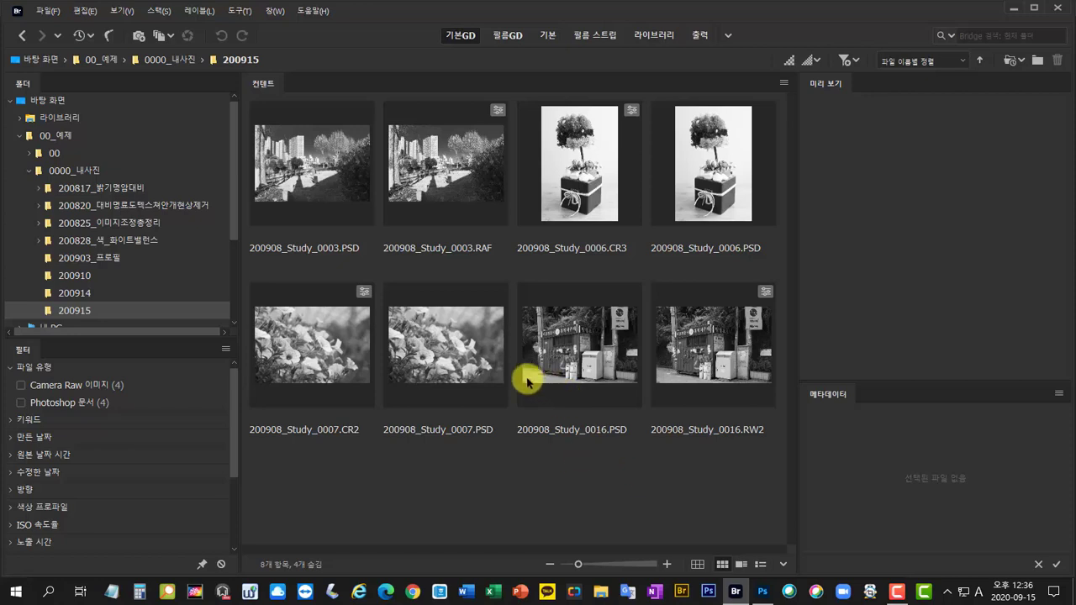
Open 200908_Study_0003.RAF in Camera Raw, collapse the Black & White Mixer and show the Split Toning settings
double_click(471, 181)
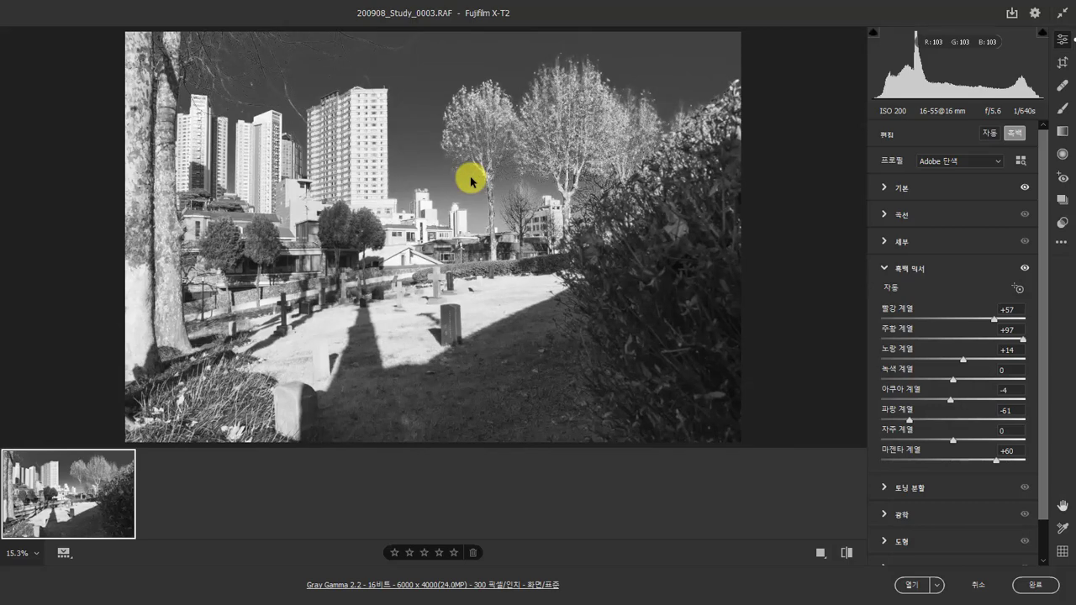
left_click(885, 269)
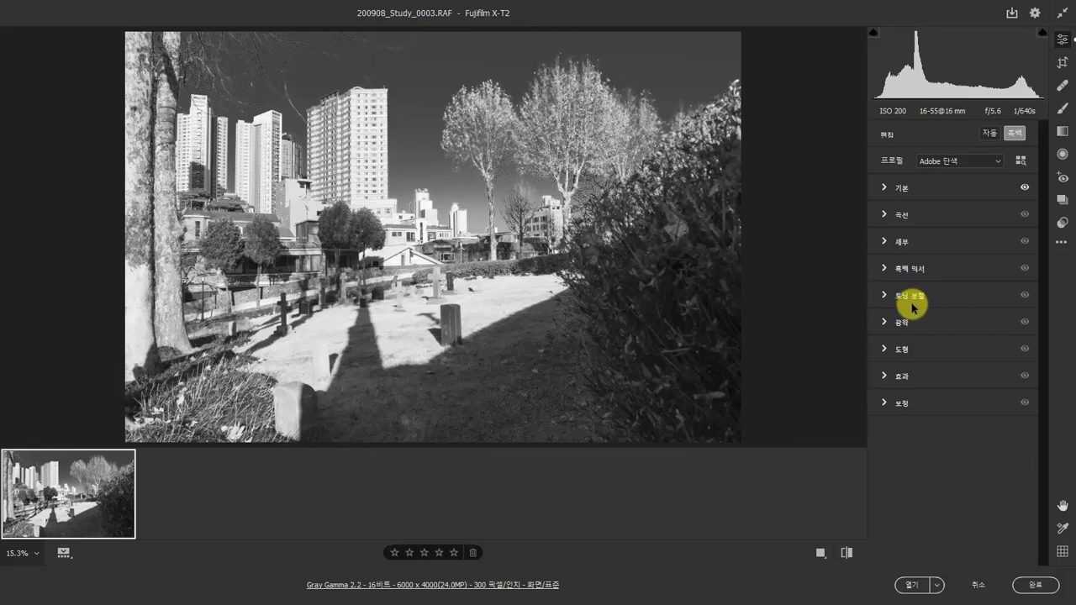
left_click(884, 296)
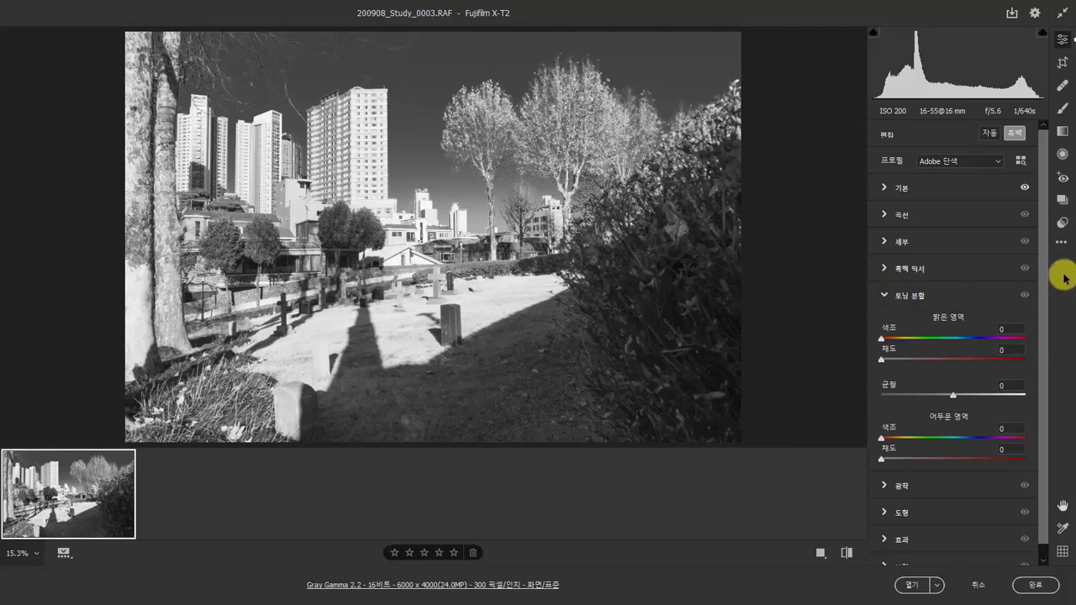
scroll(1047, 273, "down", 2)
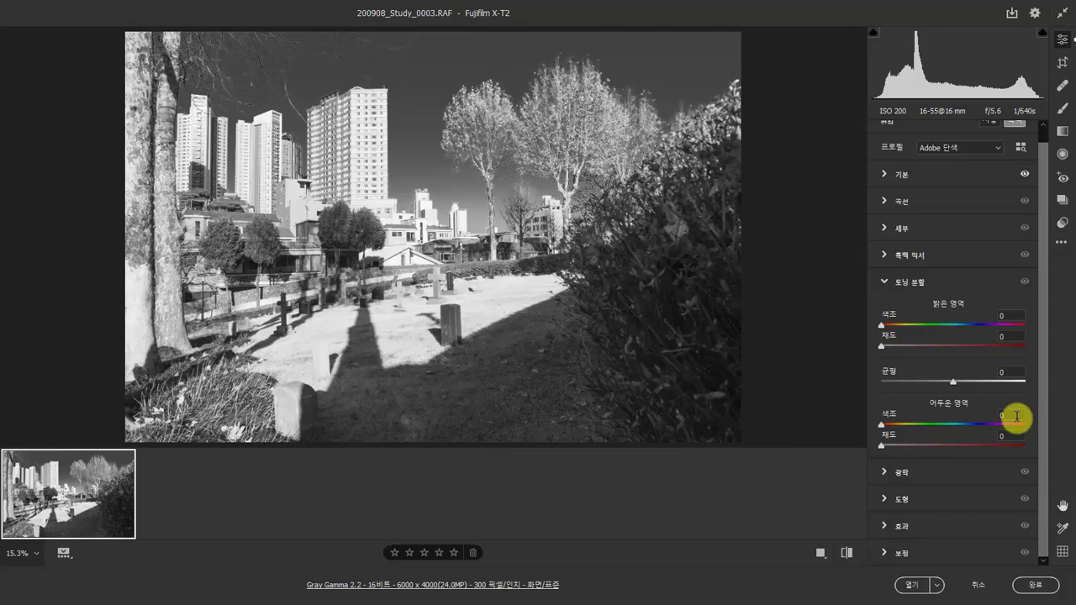
Tint the shadows with a hue of about 37 and a saturation of 14, and finish the Camera Raw session keeping the edit
mouse_move(882, 445)
left_mouse_down()
mouse_move(912, 447)
mouse_move(887, 425)
mouse_move(980, 447)
mouse_move(900, 445)
left_mouse_up()
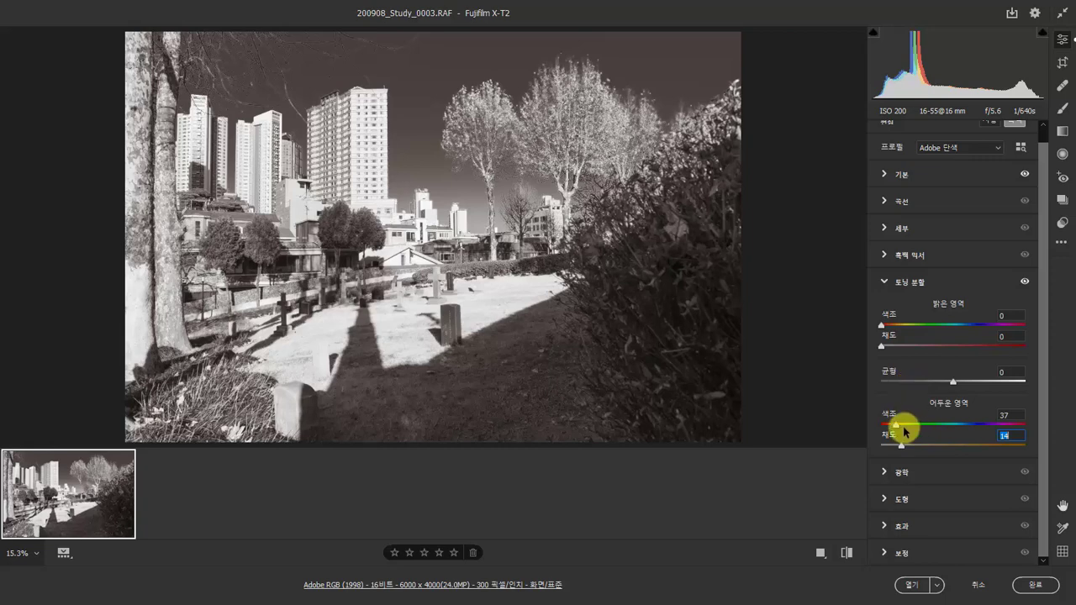
mouse_move(898, 425)
left_mouse_down()
mouse_move(983, 431)
mouse_move(846, 431)
mouse_move(1009, 433)
mouse_move(908, 402)
mouse_move(940, 429)
mouse_move(889, 428)
mouse_move(915, 457)
mouse_move(897, 435)
left_mouse_up()
left_click(1037, 585)
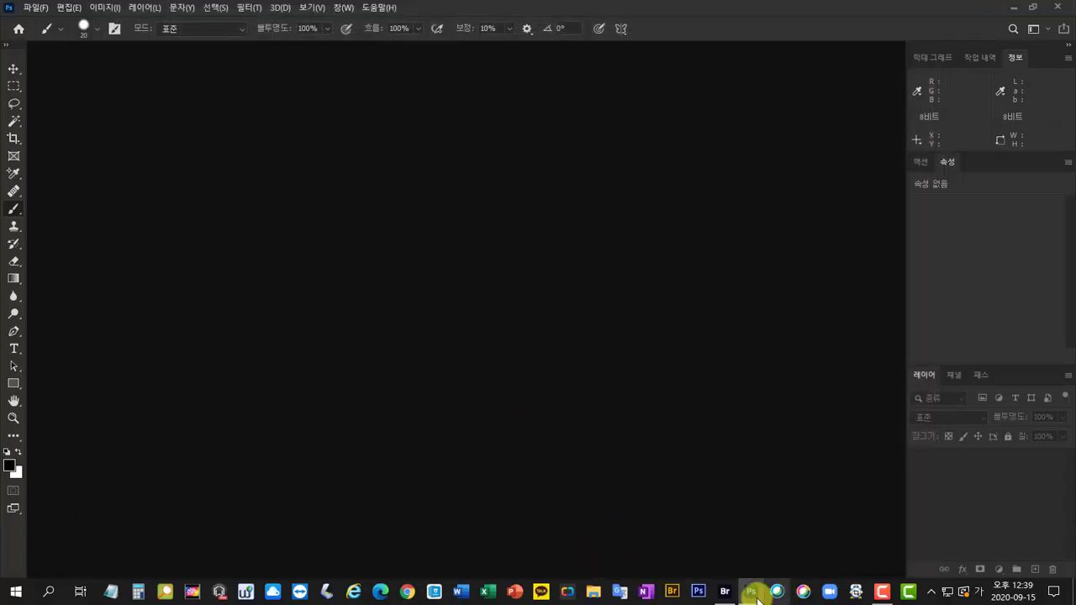
Switch back to Bridge and open 200908_Study_0016.RW2 in Camera Raw
left_click(725, 593)
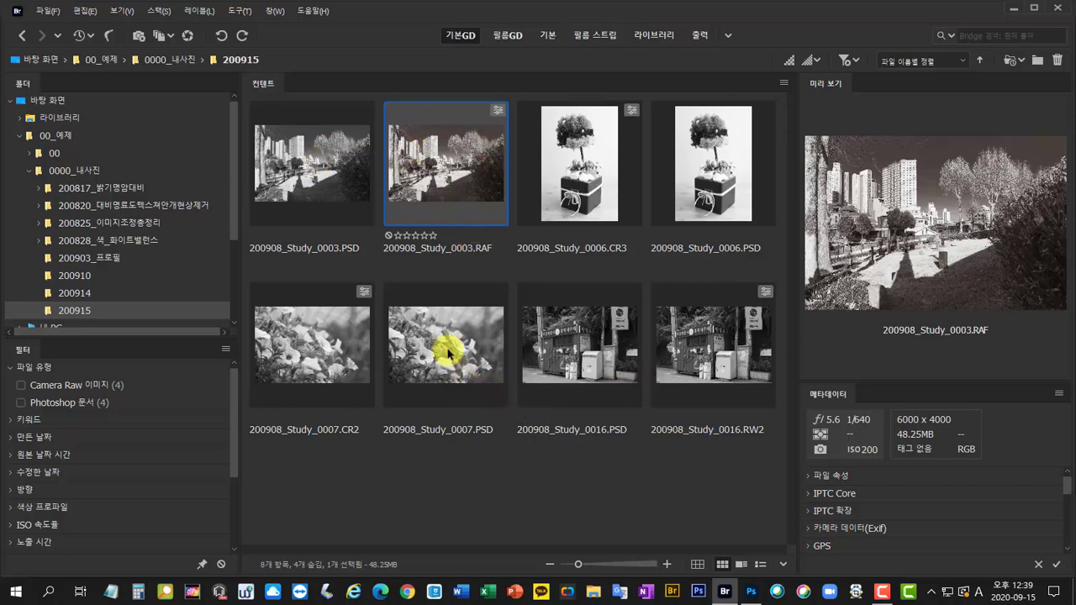
left_click(614, 364)
left_click(754, 357)
double_click(754, 357)
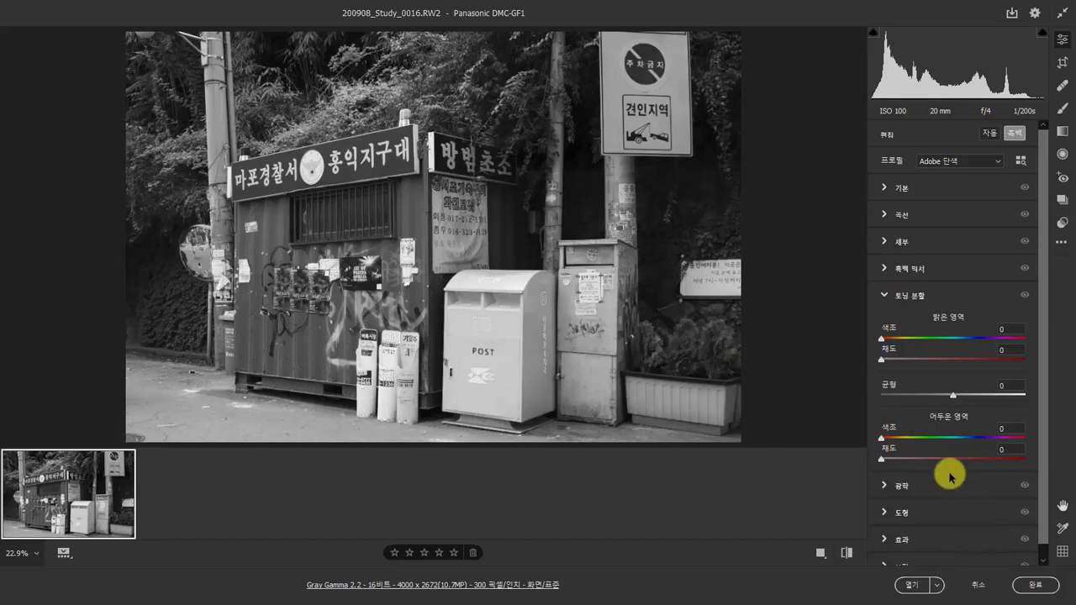
Tint the shadows blue in Split Toning with Hue 242 and Saturation 17
left_click_drag(894, 458, 977, 440)
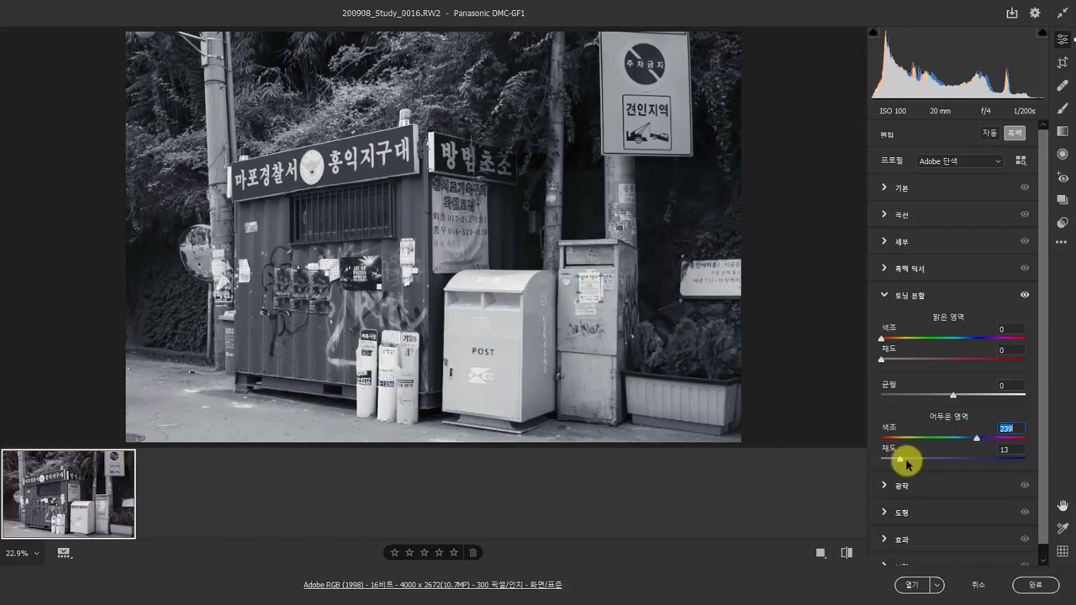
left_click_drag(901, 459, 910, 460)
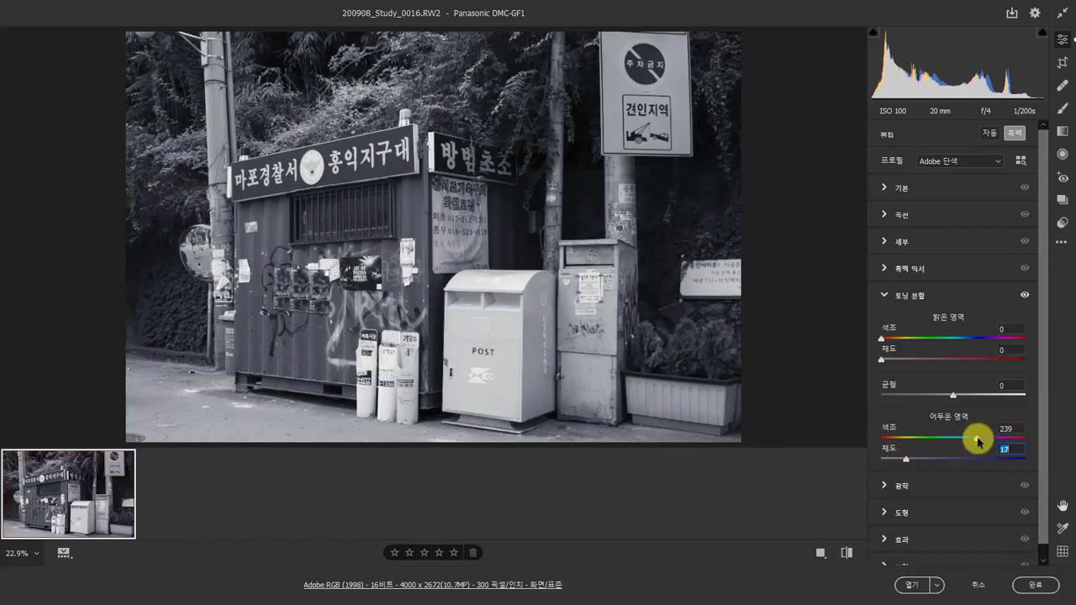
left_click_drag(976, 438, 980, 438)
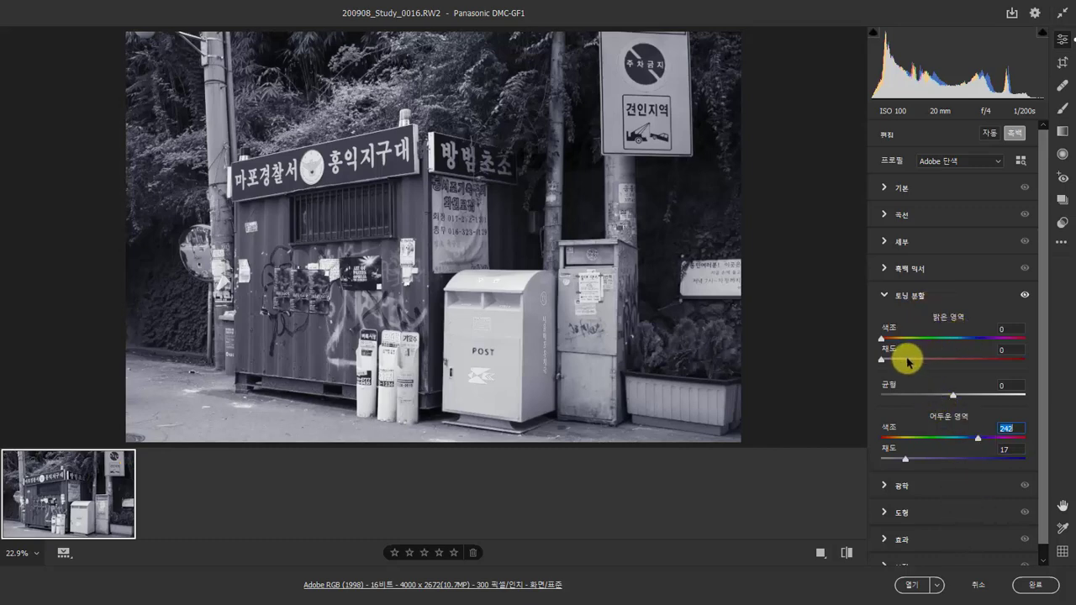
Tint the highlights yellow with Hue 47 and Saturation 22, and raise the shadows' Saturation to 23
mouse_move(913, 360)
left_mouse_down()
mouse_move(884, 341)
mouse_move(904, 343)
mouse_move(914, 360)
left_mouse_up()
left_click_drag(905, 459, 922, 462)
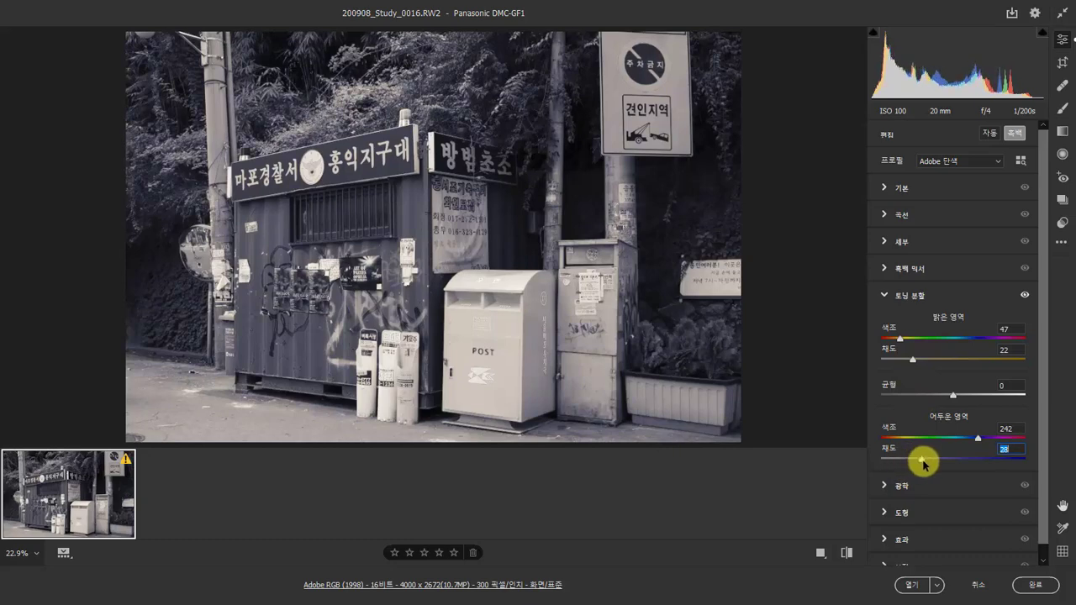
left_click_drag(915, 359, 914, 359)
left_click_drag(920, 458, 914, 462)
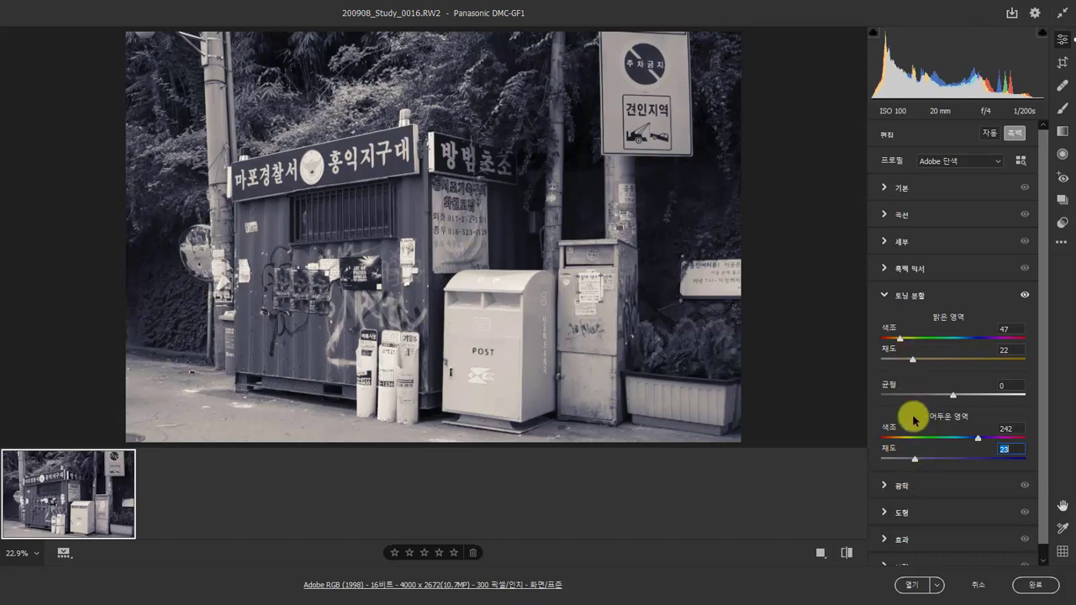
left_click(915, 452)
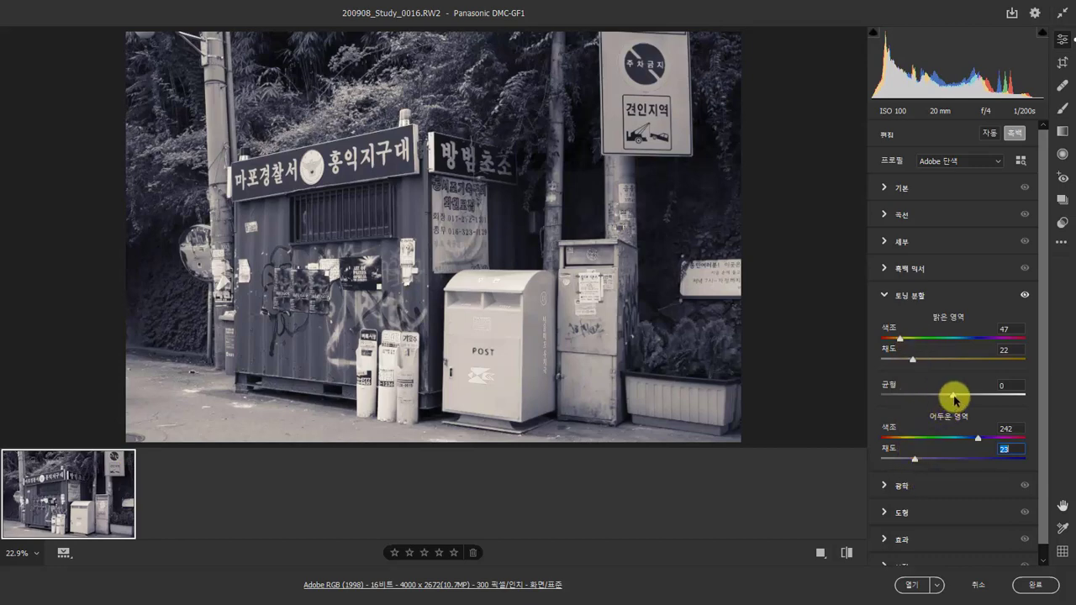
Shift the Split Toning Balance to 38 and fine-tune Saturation to 23 for the highlights and 24 for the shadows
left_click_drag(954, 400, 980, 406)
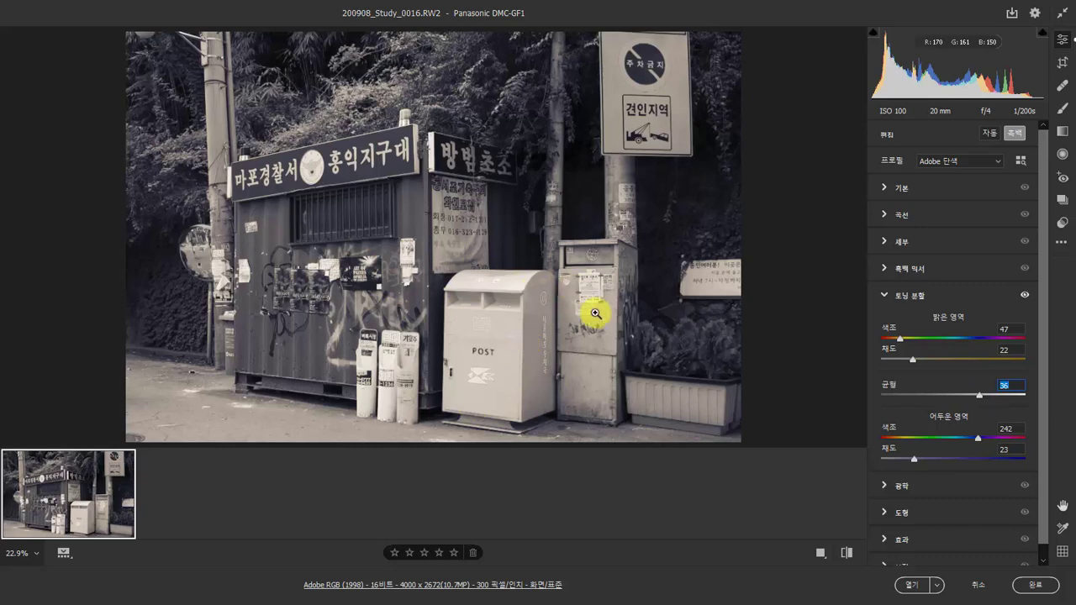
left_click_drag(982, 396, 985, 396)
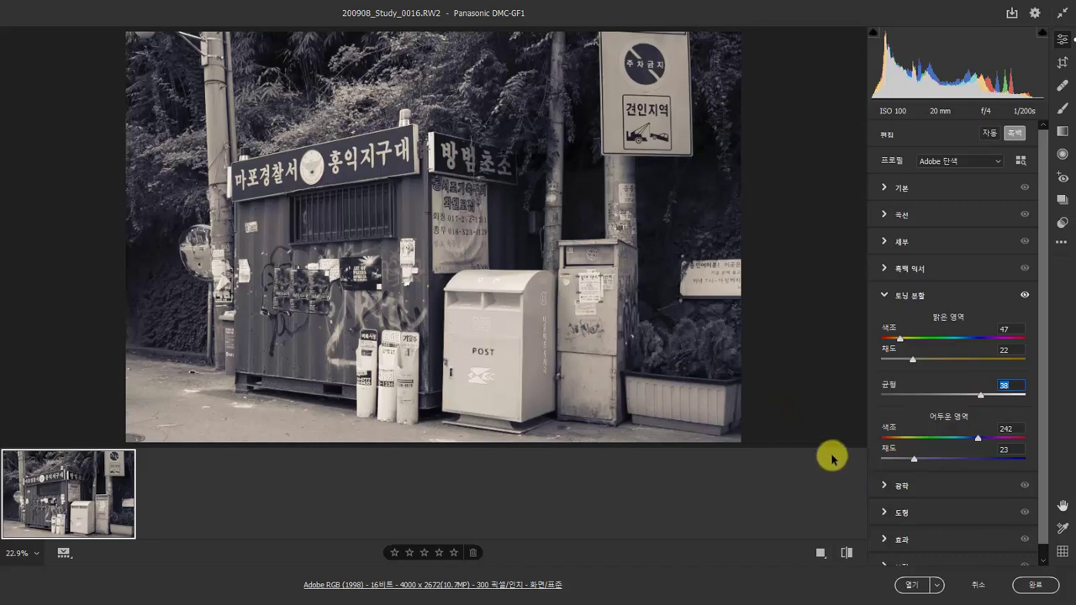
left_click(915, 460)
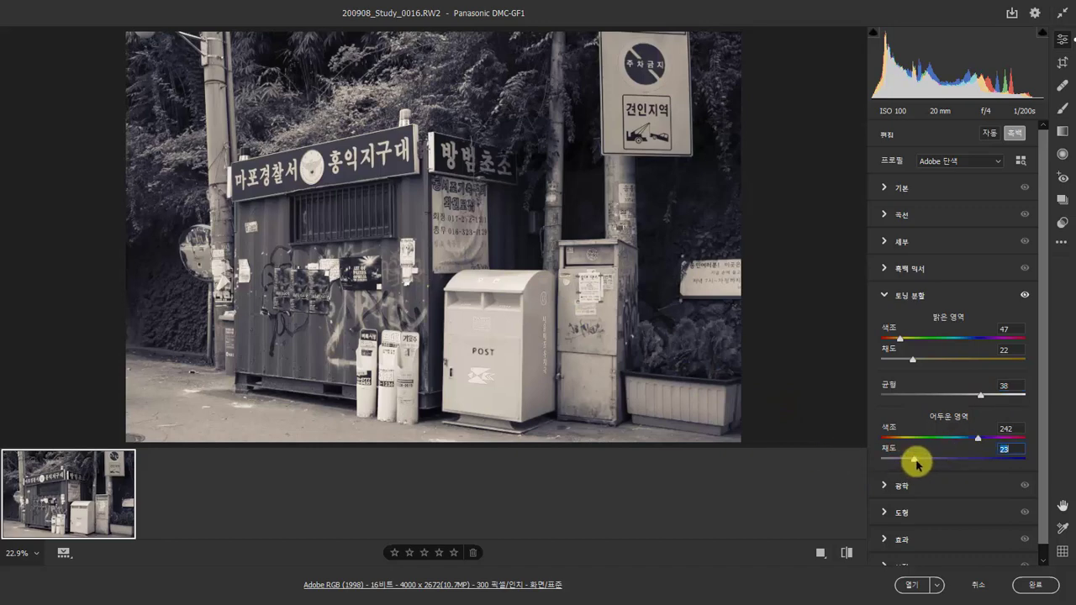
left_click_drag(915, 461, 918, 461)
left_click(978, 437)
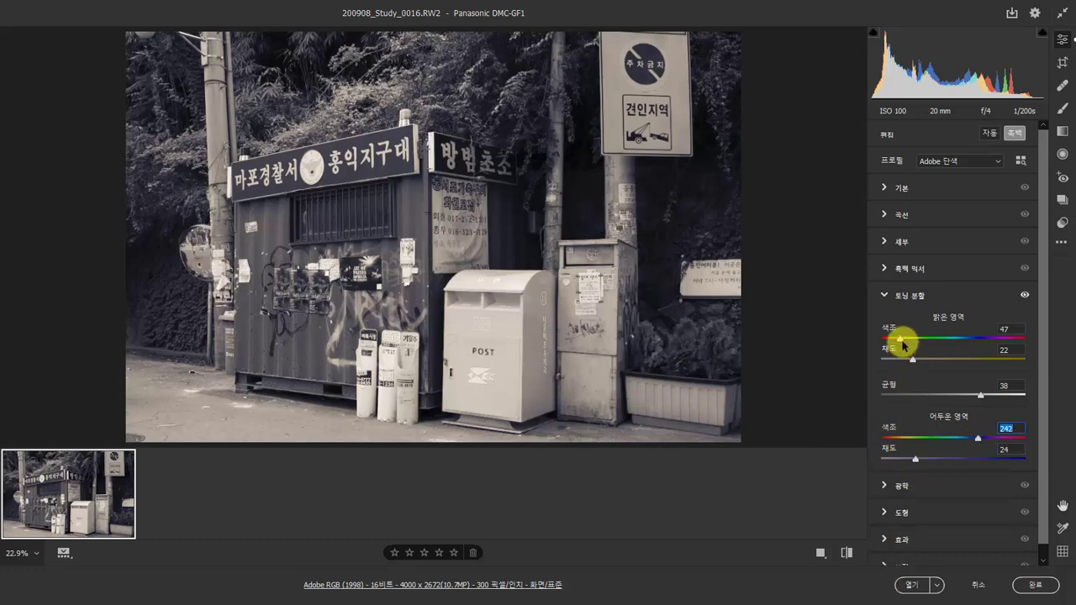
left_click(914, 359)
left_click_drag(914, 360, 916, 360)
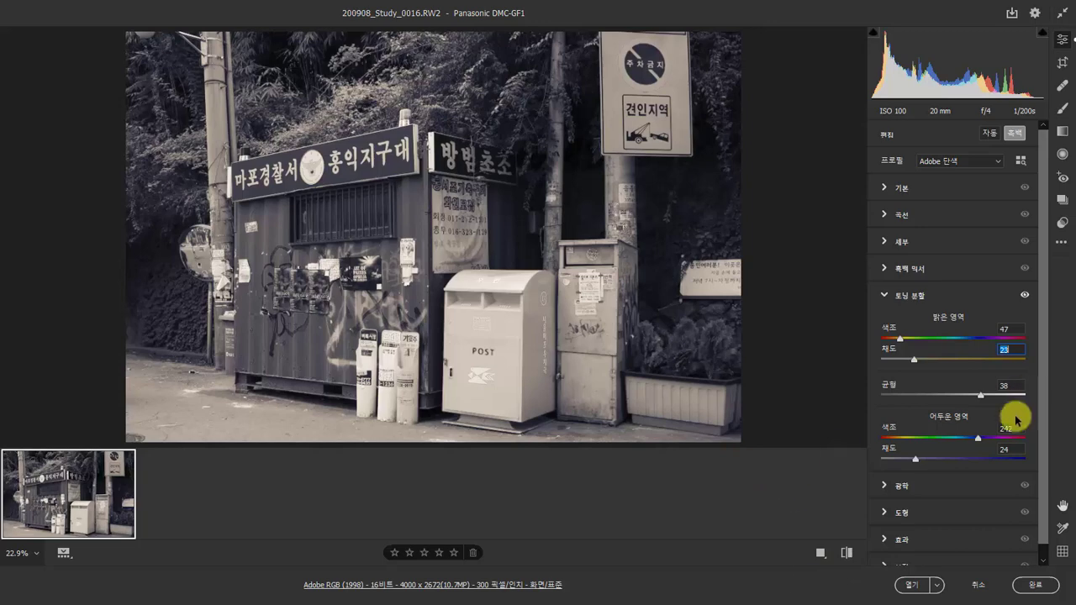
Try other hue combinations, such as highlights 299 with shadows 294 and highlights 113 with shadows 234
left_click_drag(979, 443, 905, 440)
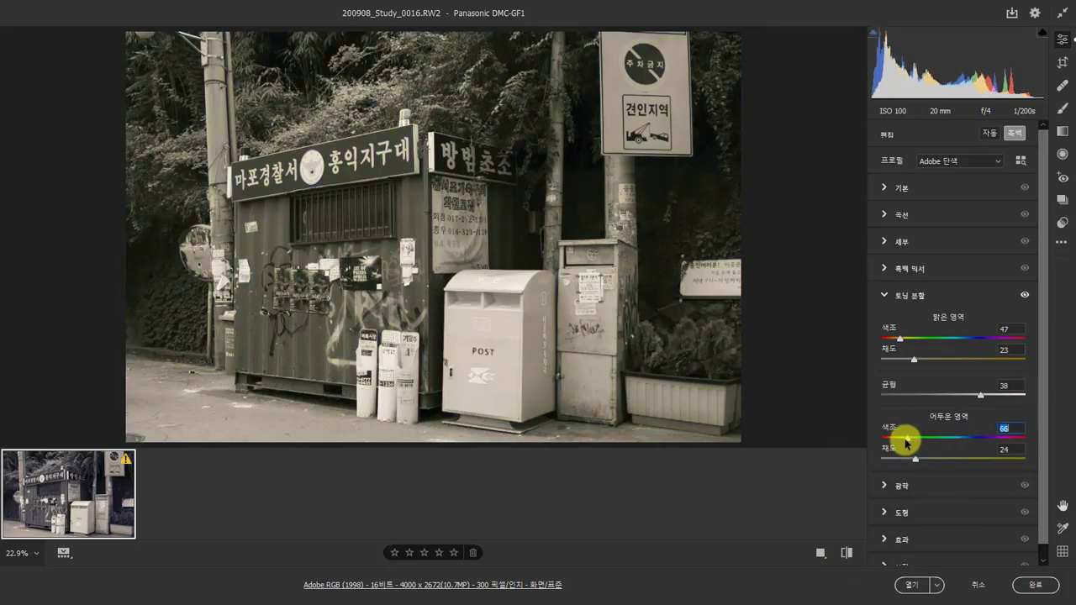
left_click_drag(905, 340, 999, 340)
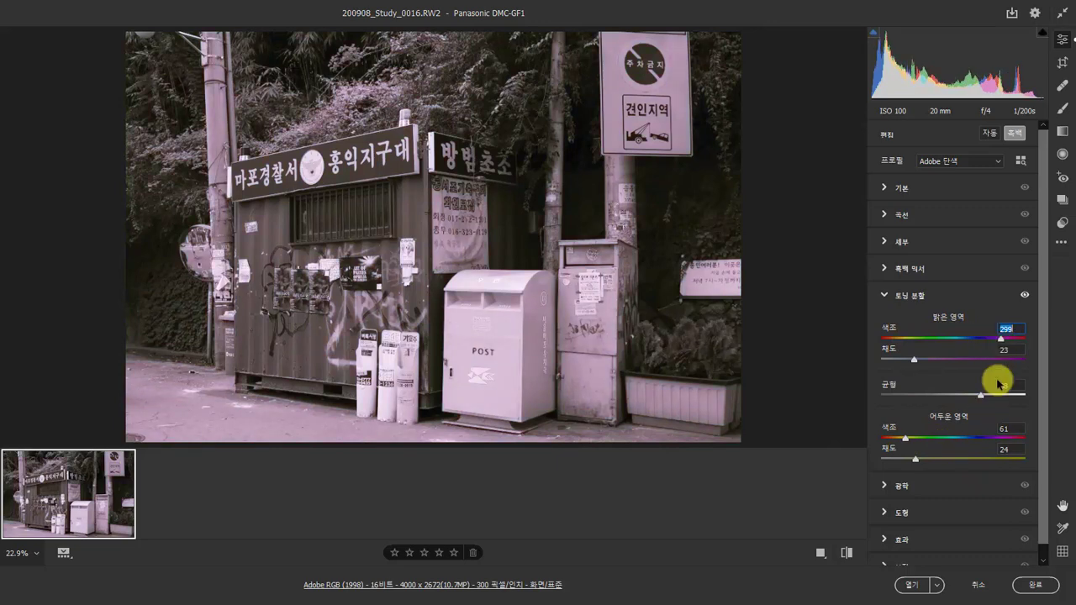
left_click_drag(897, 444, 1002, 437)
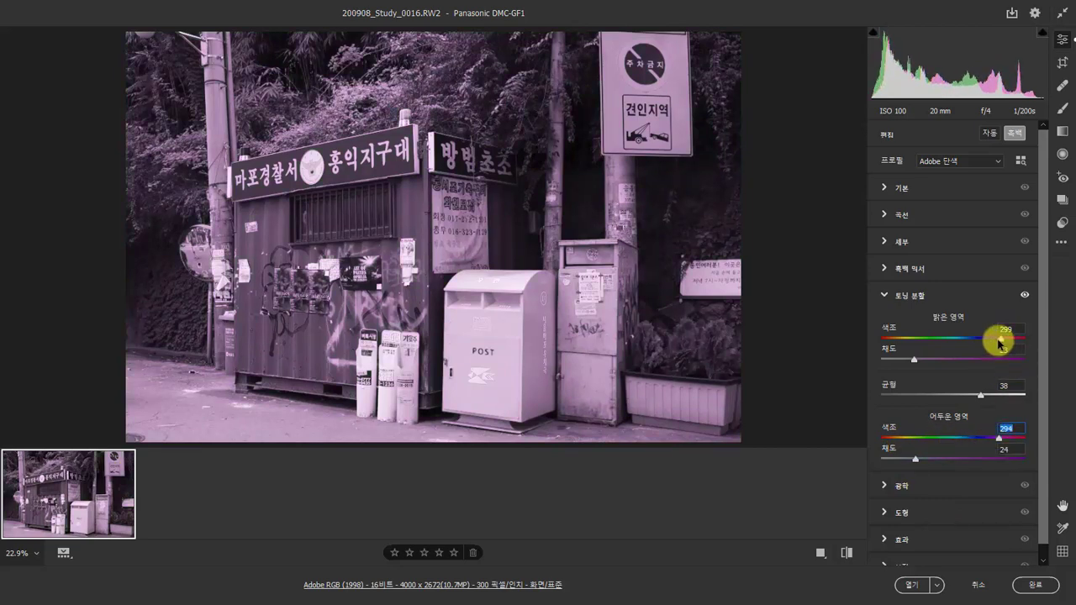
left_click_drag(1002, 341, 926, 342)
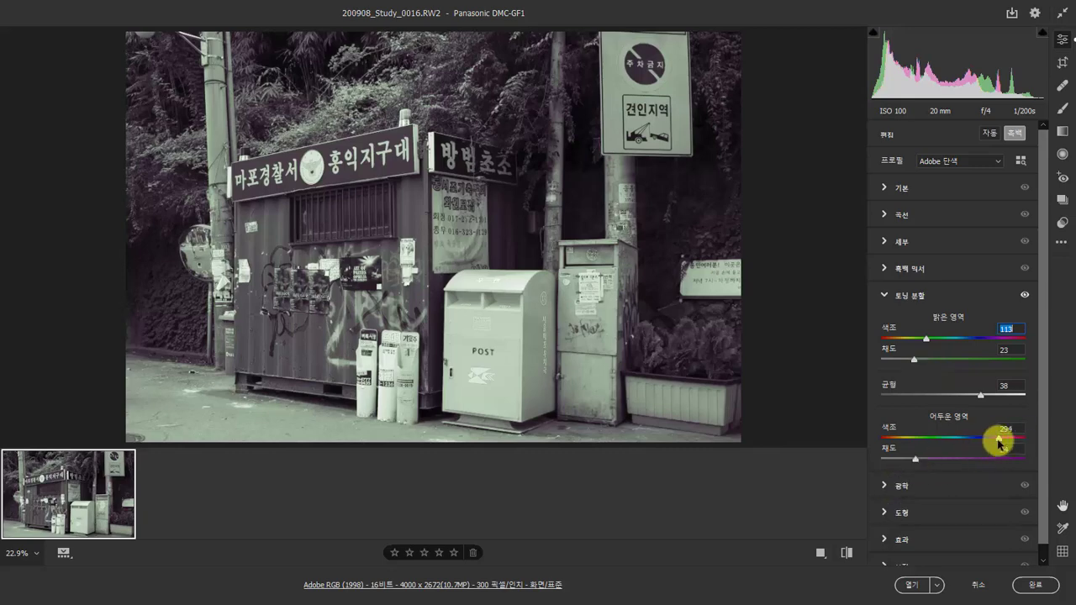
left_click_drag(997, 440, 973, 438)
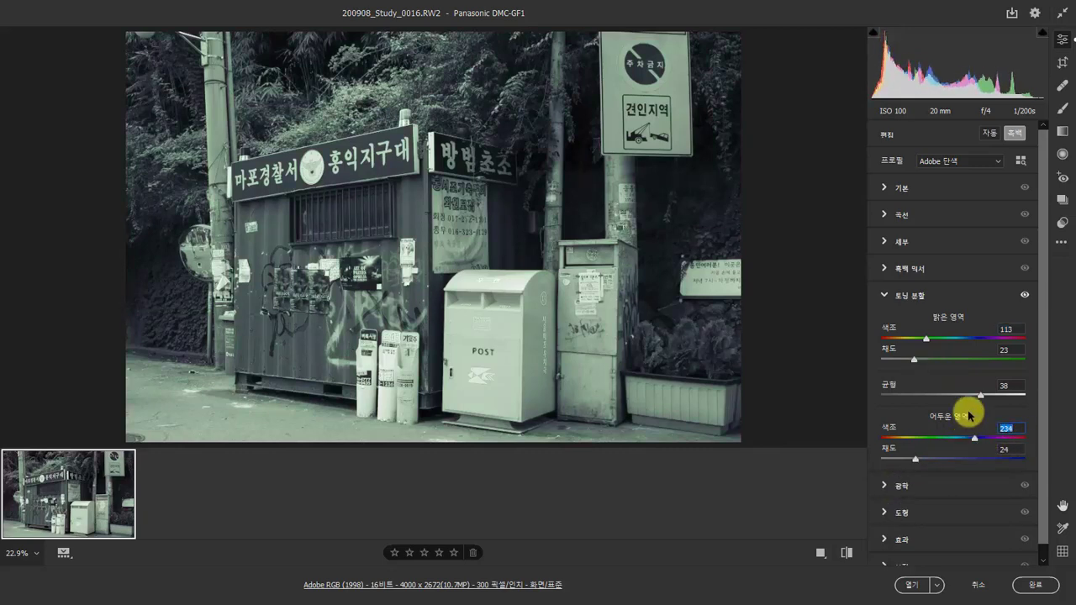
Set the highlights' Hue to 57 and the shadows' Hue to 237, and open the toned photo in Photoshop
left_click_drag(926, 341, 904, 342)
left_click_drag(974, 438, 977, 440)
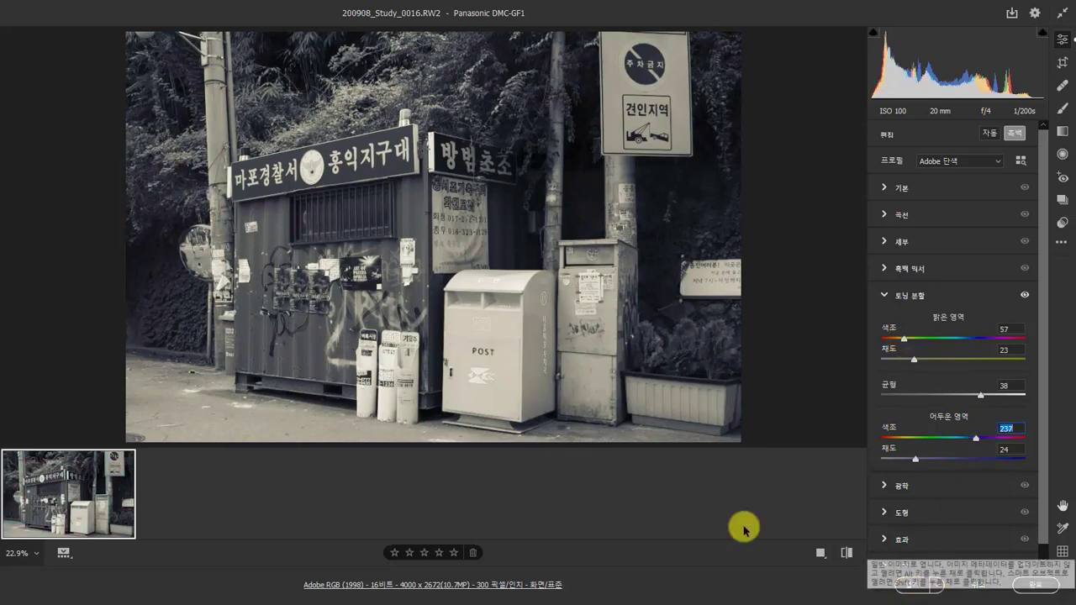
left_click(911, 586)
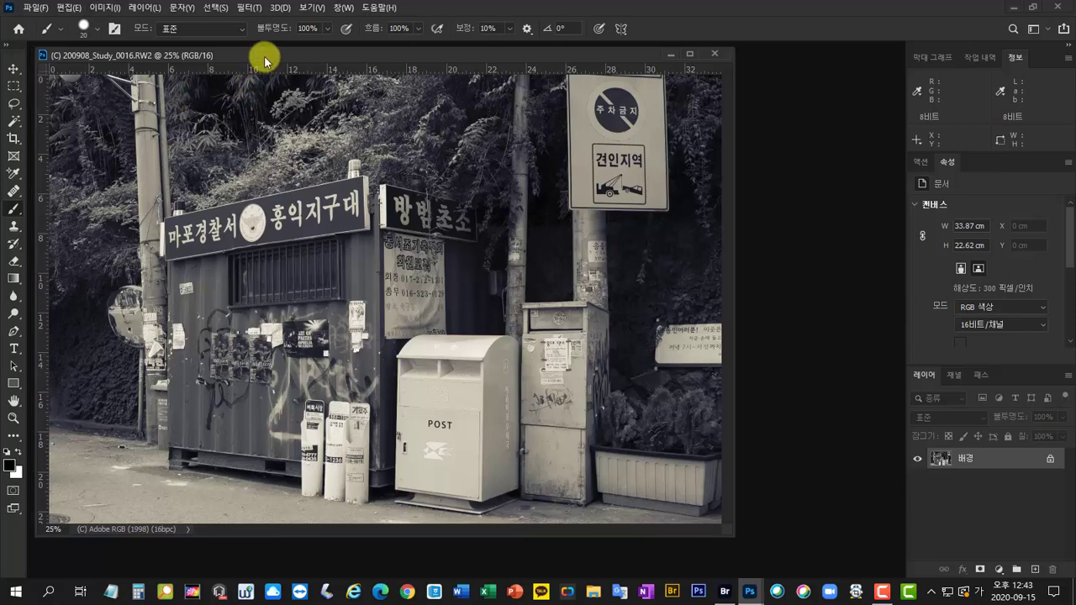
Save the toned photo as a copy named 200908_Study_0016_w_BY_toning.psd in the 200915 folder, in Photoshop format
left_click(36, 8)
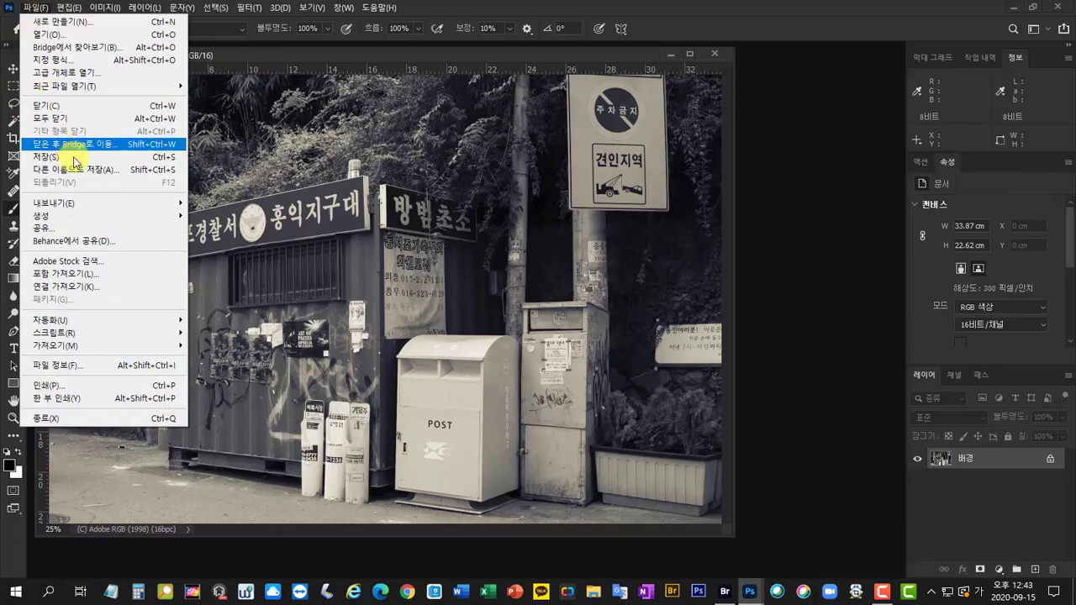
left_click(82, 172)
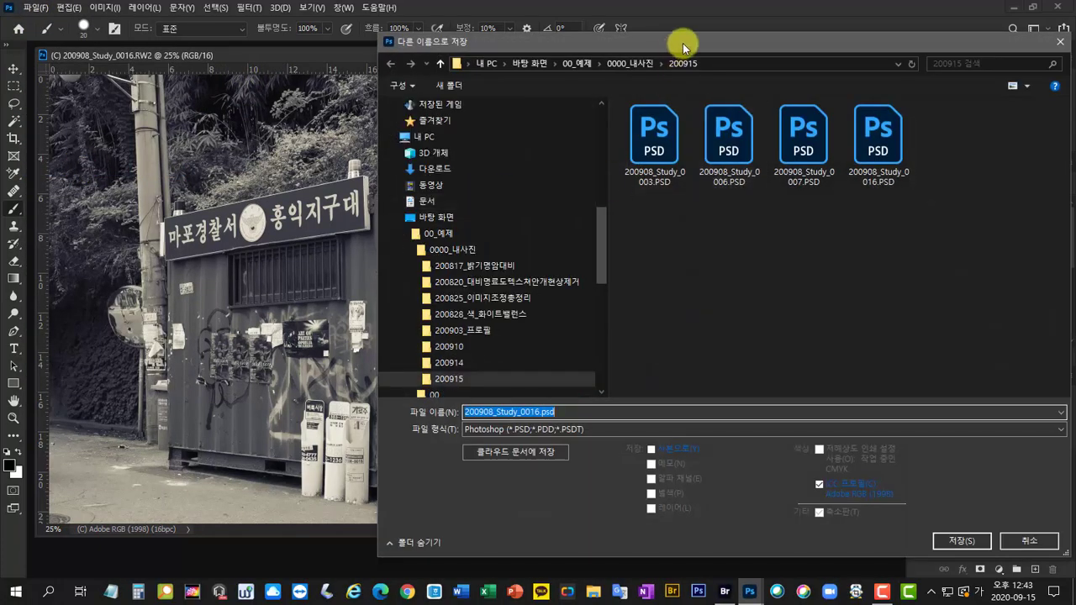
left_click_drag(683, 45, 574, 45)
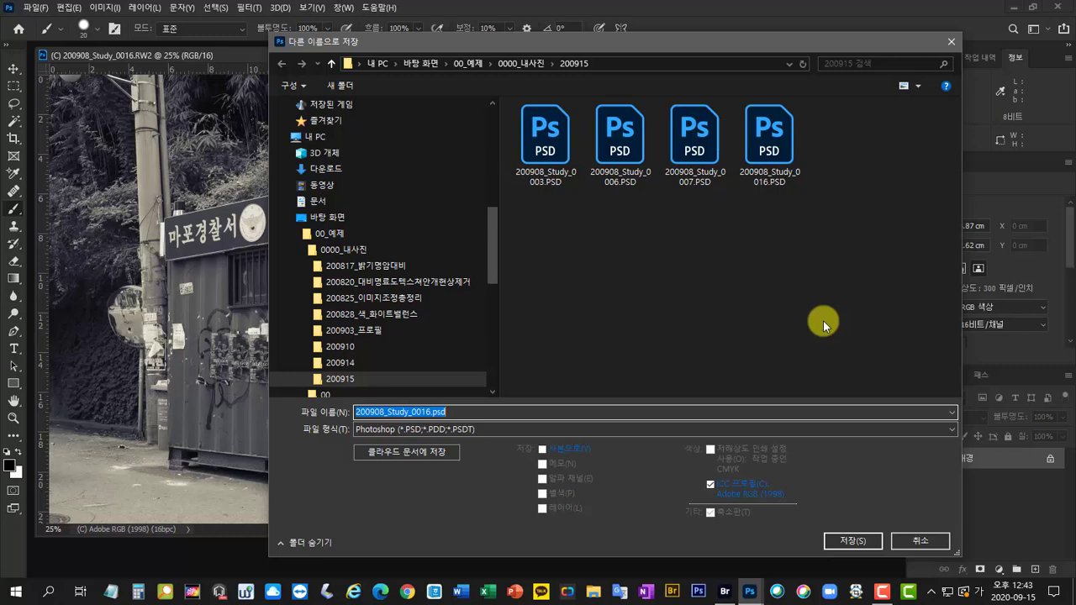
key("Right")
type("_w_")
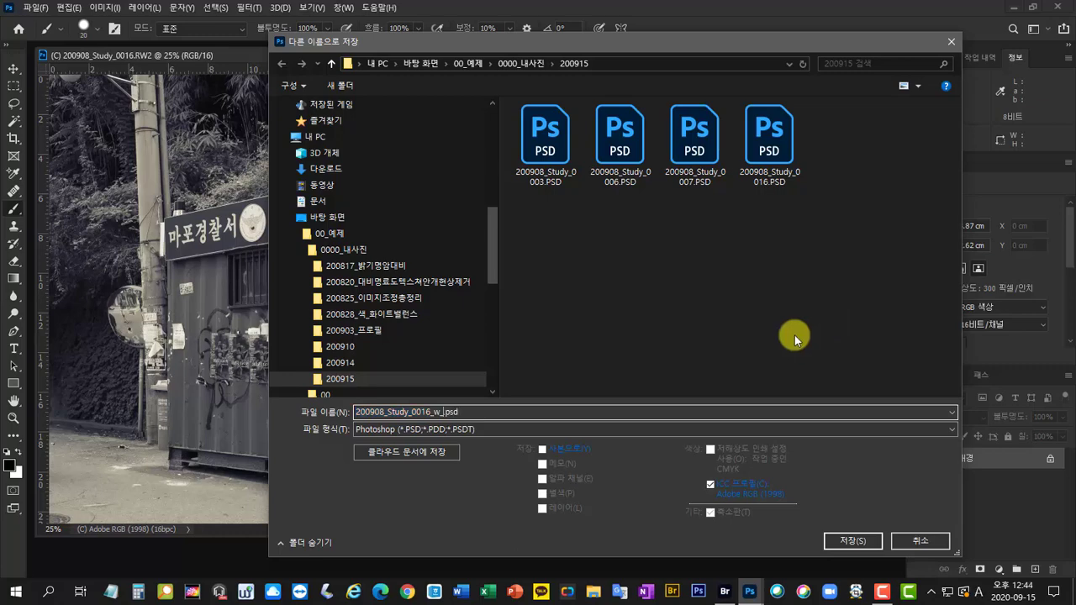
type("by_toning")
left_click(869, 543)
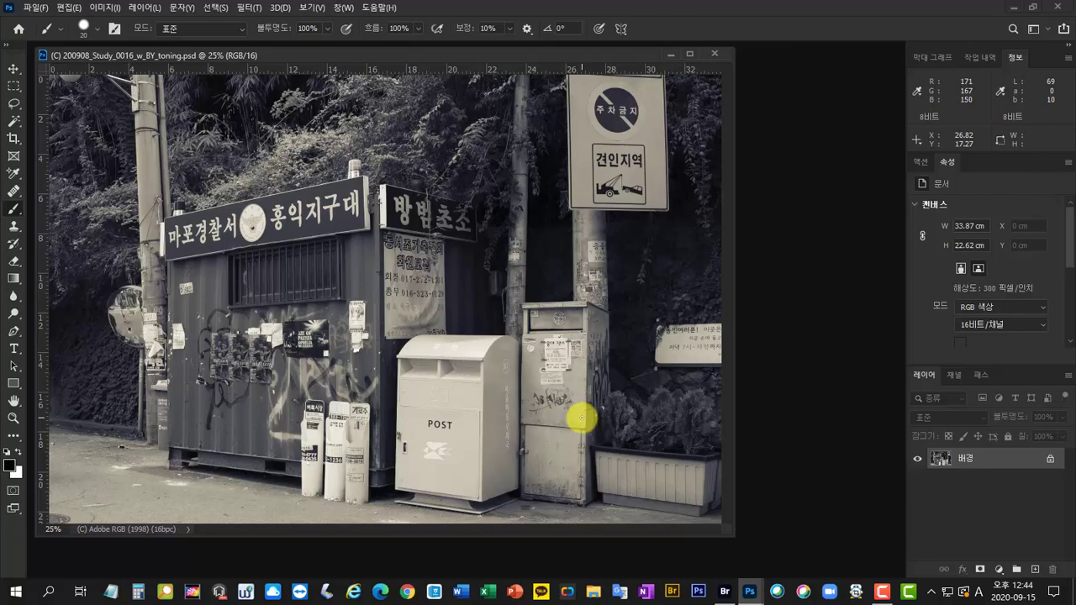
Switch to Bridge and compare the previews of 200908_Study_0016_w_BY_toning.psd and 200908_Study_0016.PSD
left_click(724, 592)
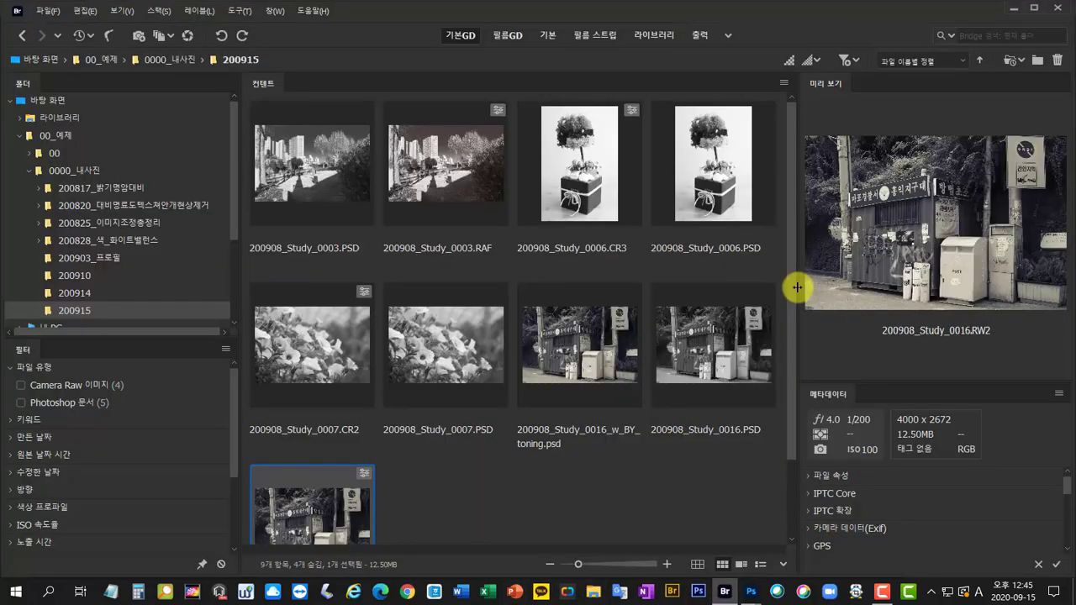
left_click_drag(791, 356, 785, 392)
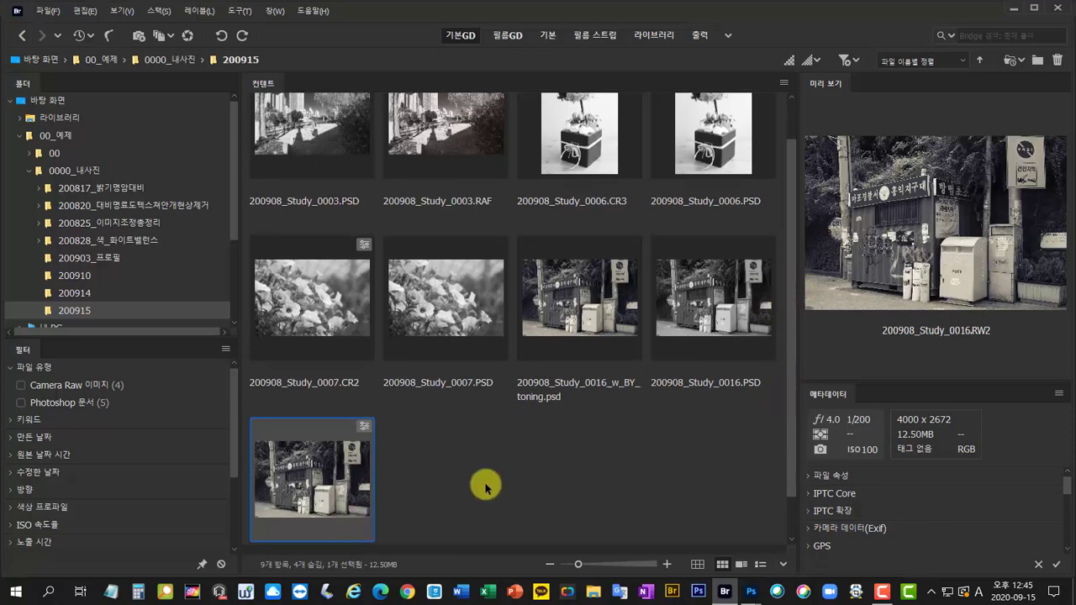
left_click(312, 428)
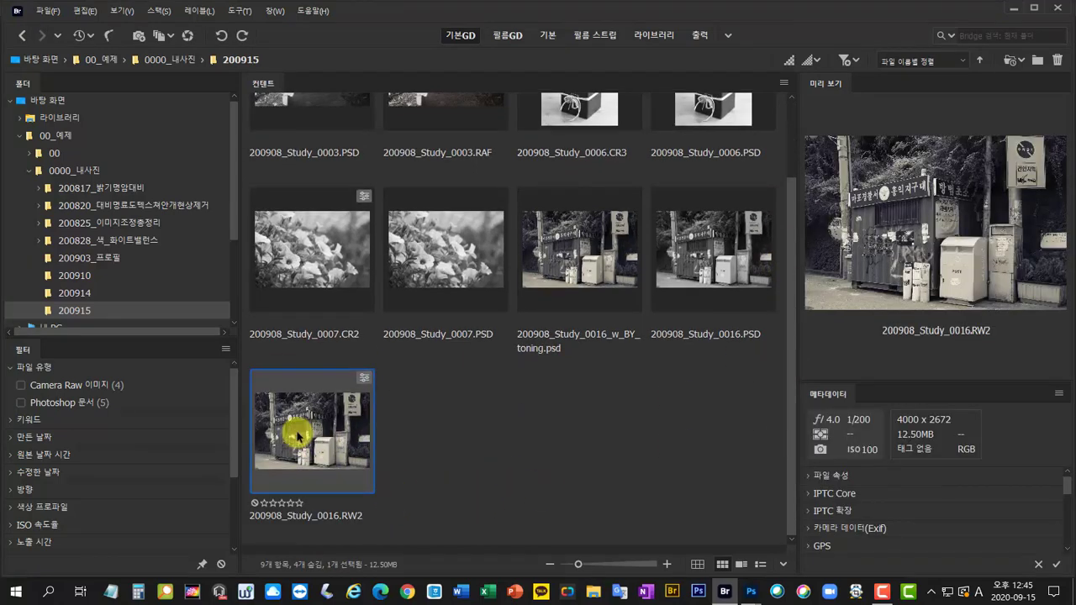
left_click(587, 243)
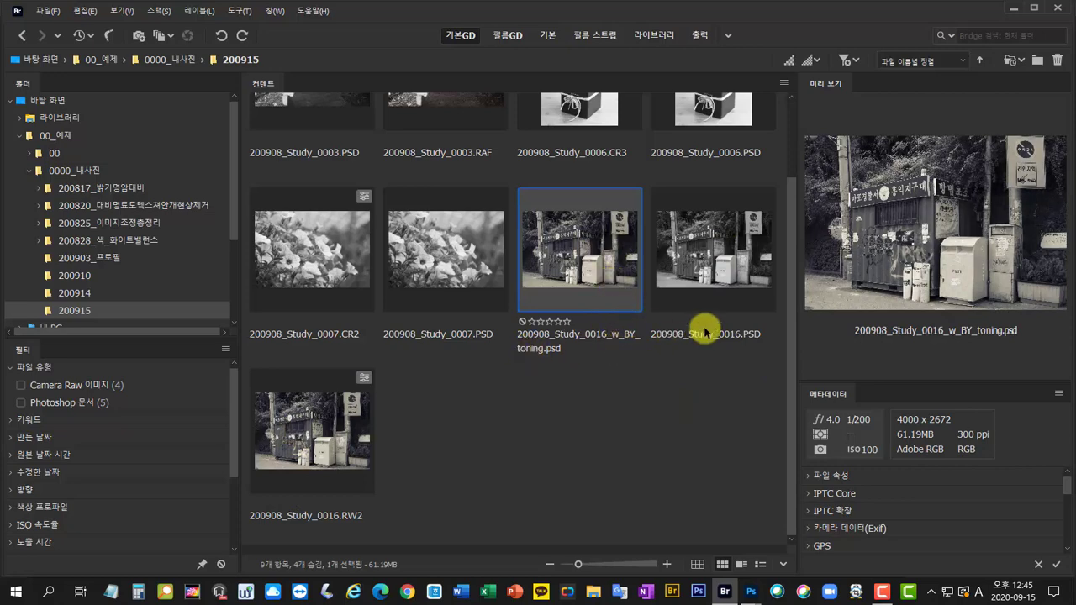
left_click(724, 250)
left_click(609, 251)
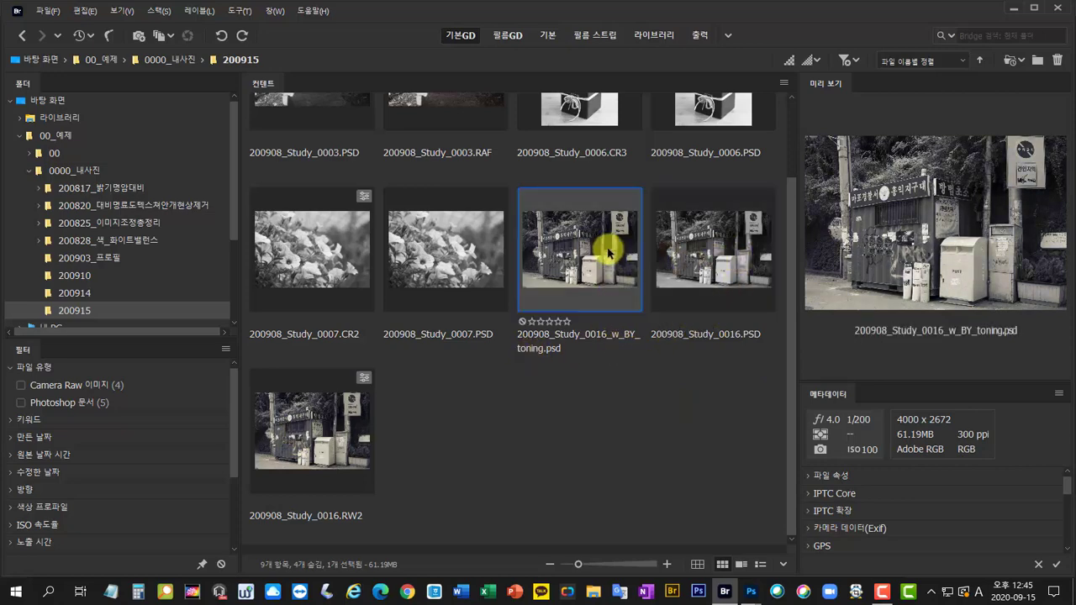
left_click(686, 248)
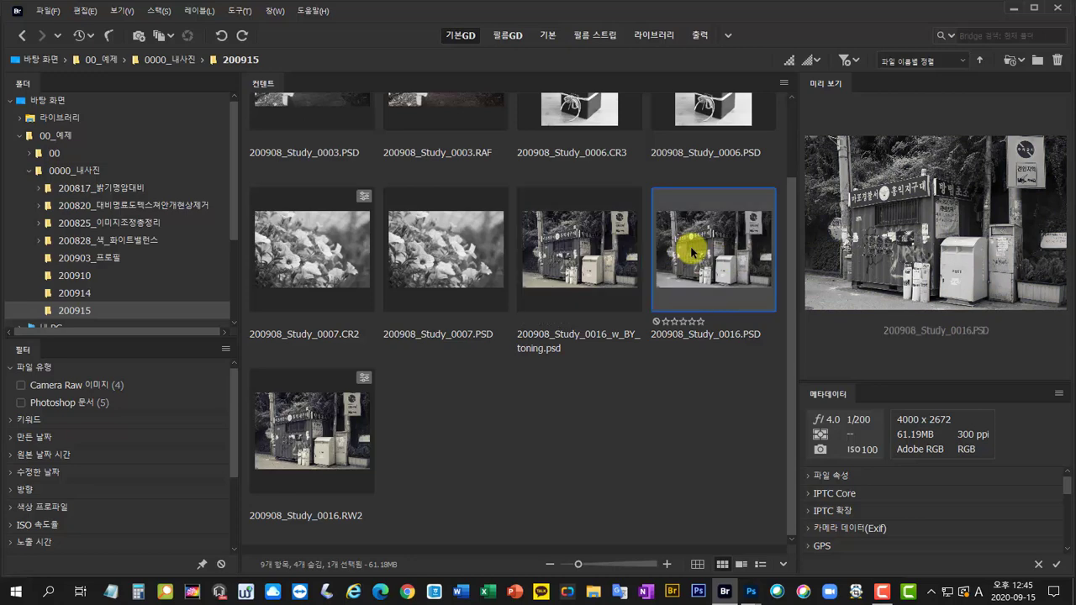
Change to the 필름GD workspace with slightly larger thumbnails, and compare the toned and untoned 0016 PSD files in the large preview
left_click(519, 38)
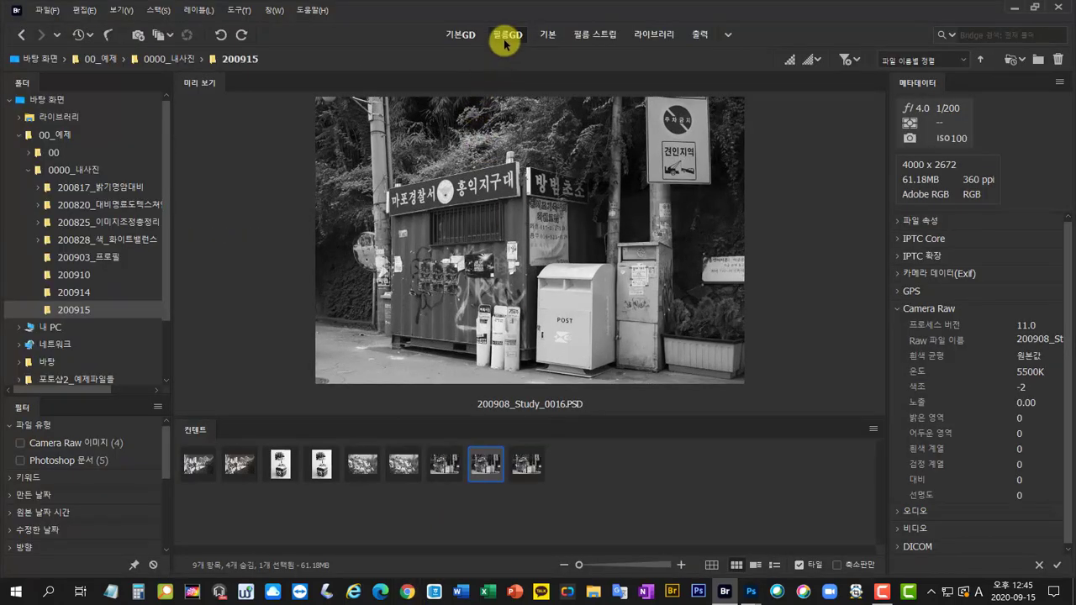
left_click_drag(580, 565, 583, 565)
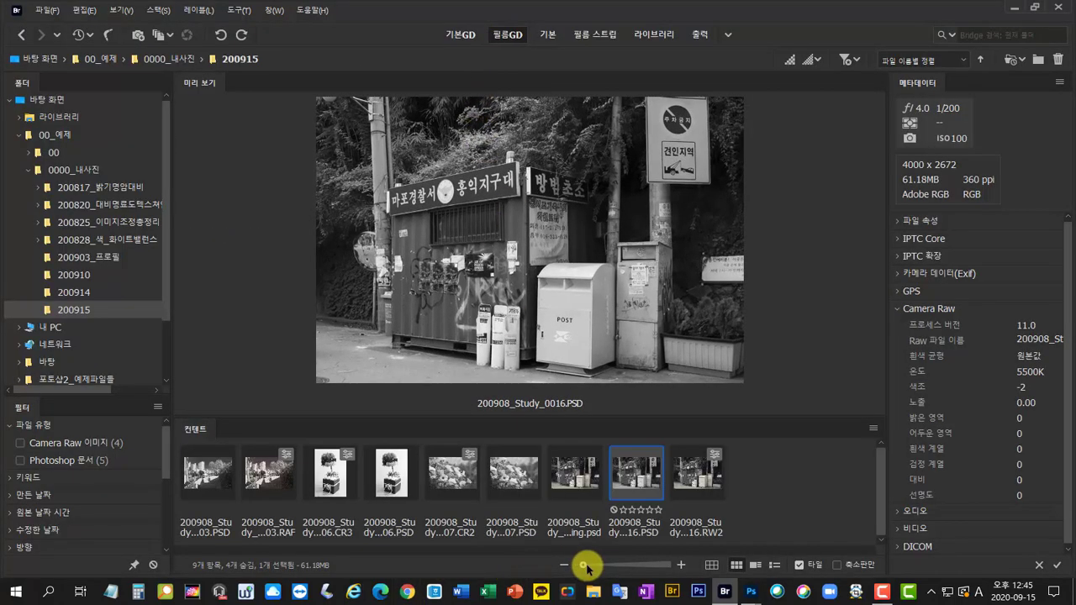
left_click(571, 476)
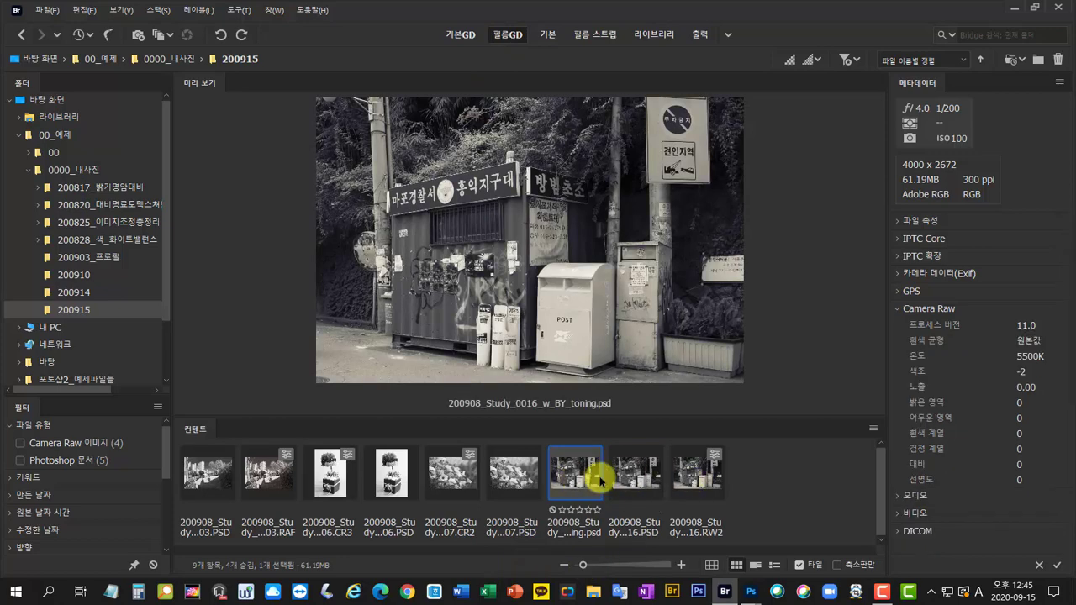
left_click(651, 479)
left_click(587, 480)
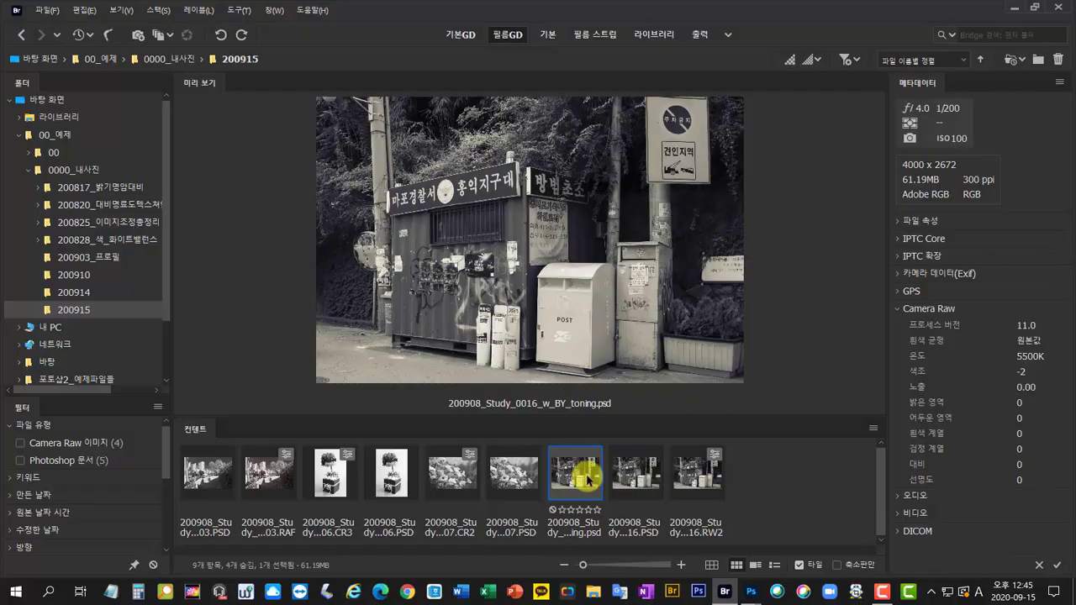
Compare the toned and untoned versions of photo 0016 in full-screen preview, and select the raw file 200908_Study_0016.RW2
key("space")
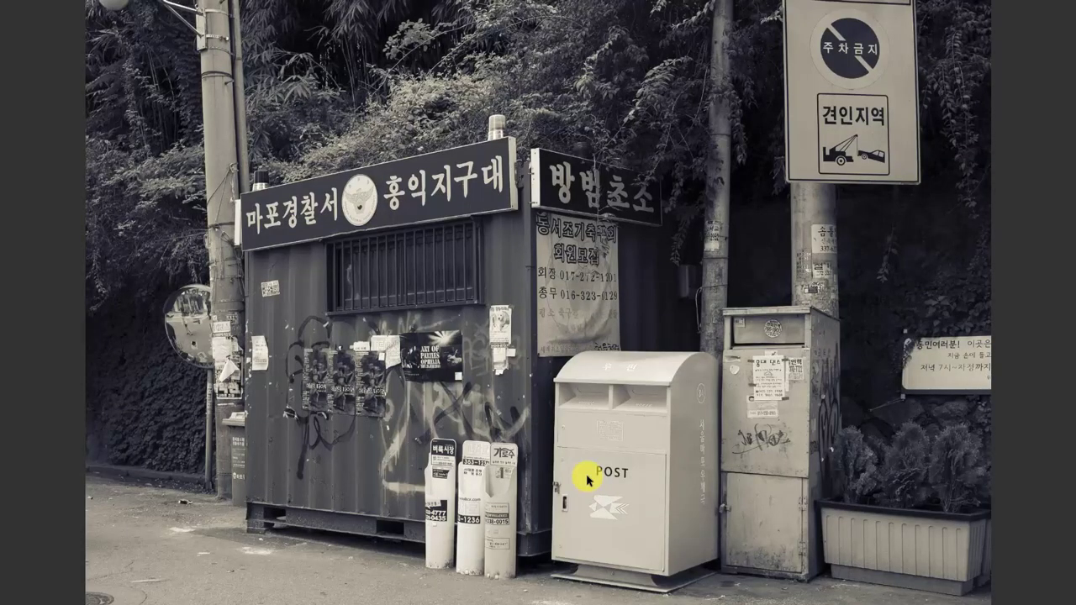
key("Right")
key("Right")
key("Right")
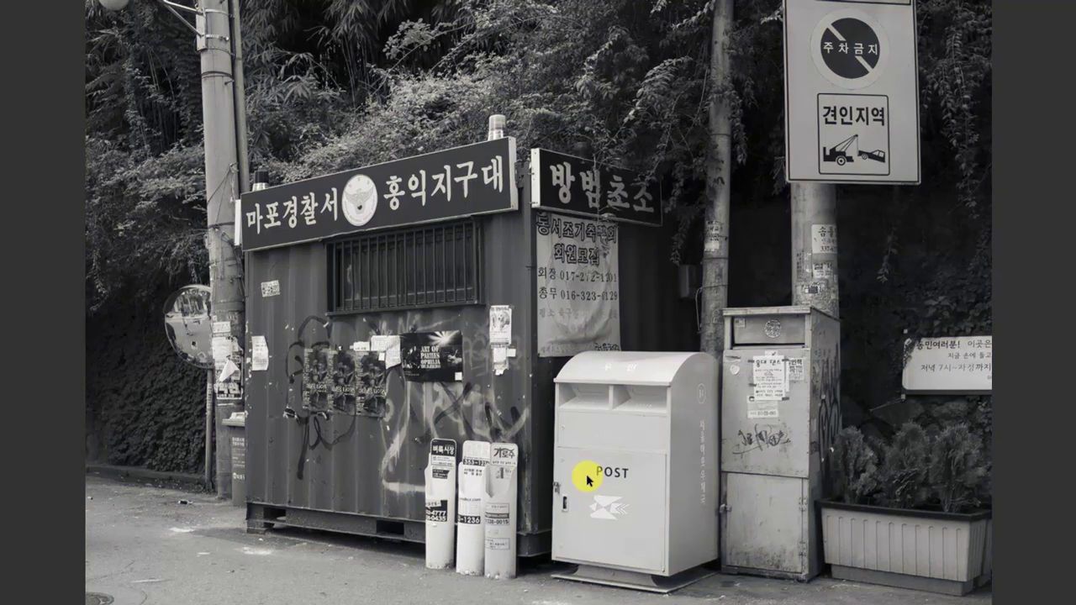
key("Right")
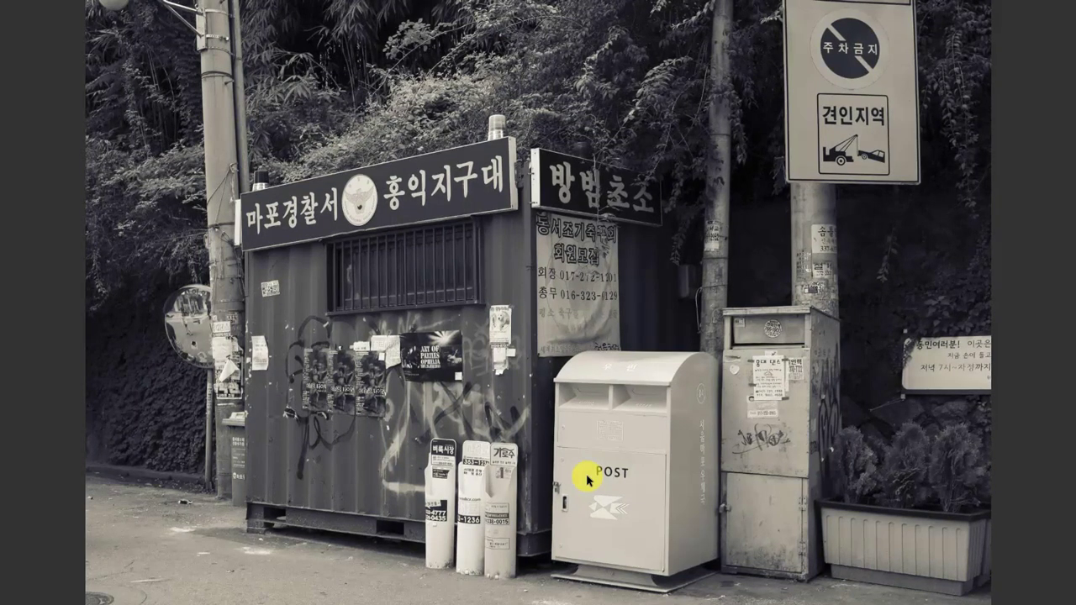
key("space")
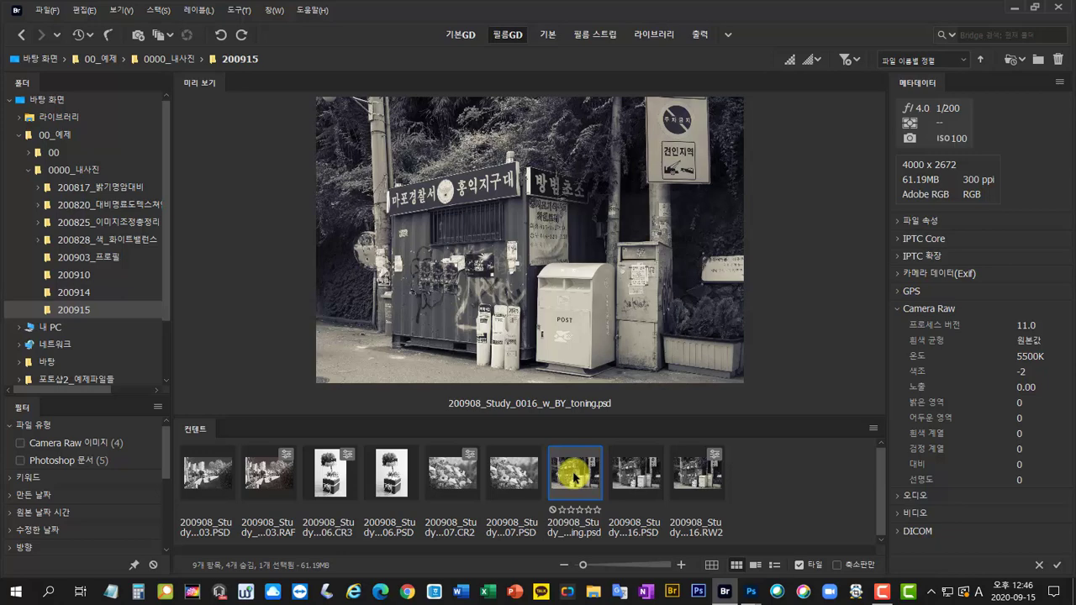
left_click(697, 479)
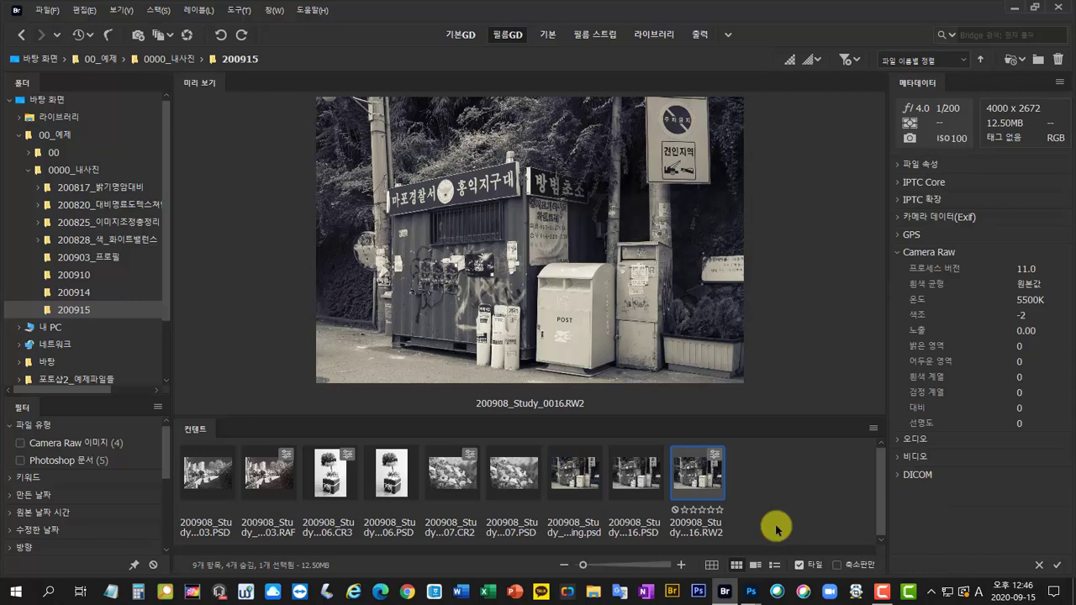